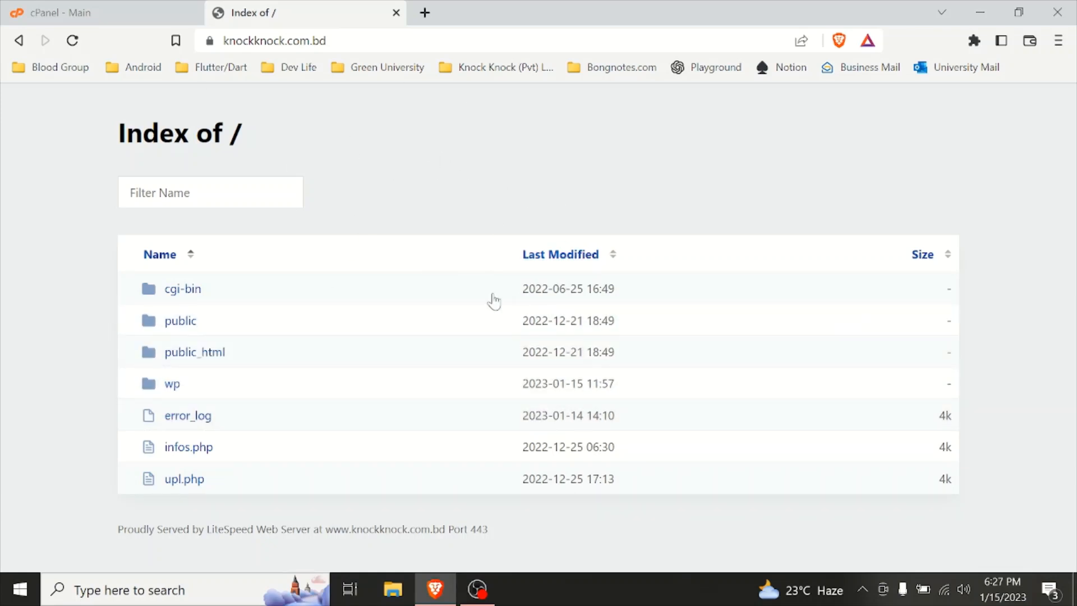
Step: Open WordPress Manager by Softaculous from the cPanel home page
{"action": "left_click", "coordinate": [68, 7]}
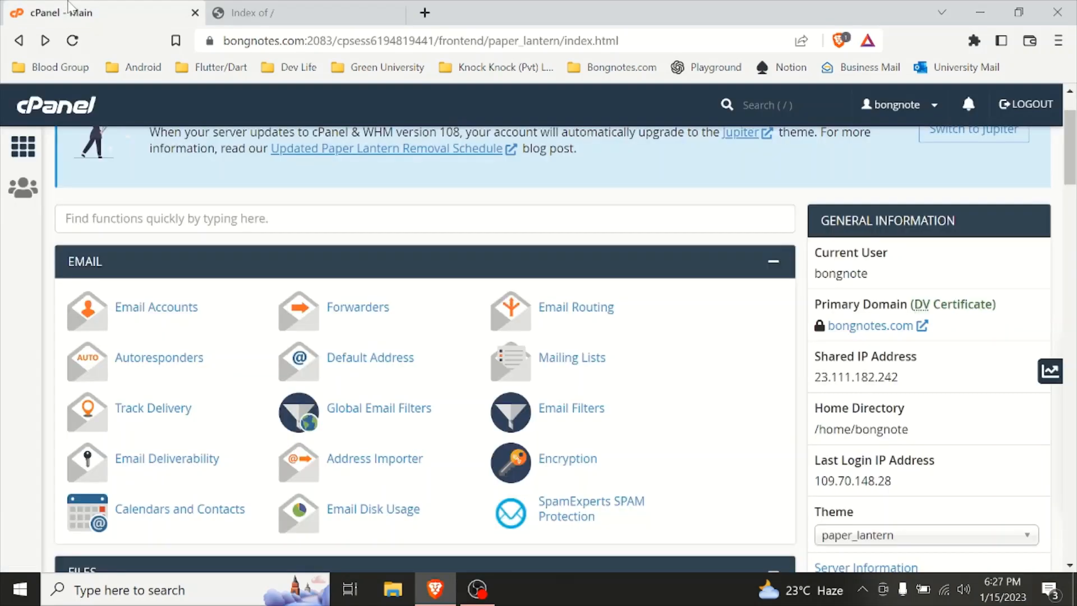
{"action": "scroll", "coordinate": [357, 380], "scroll_direction": "down", "scroll_amount": 4}
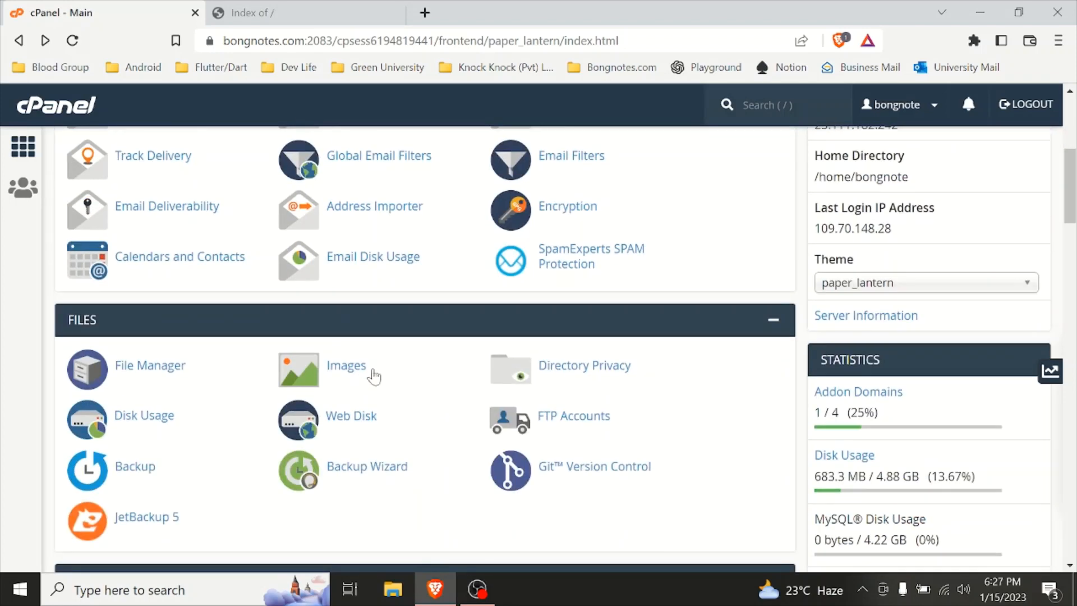
{"action": "scroll", "coordinate": [433, 361], "scroll_direction": "down", "scroll_amount": 7}
{"action": "scroll", "coordinate": [456, 325], "scroll_direction": "down", "scroll_amount": 3}
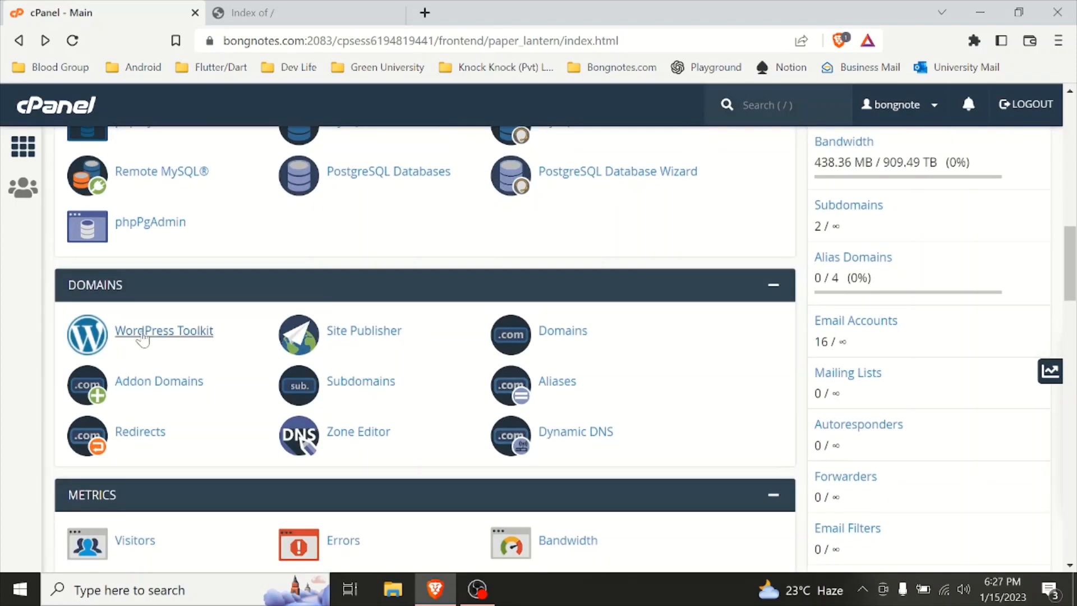
{"action": "scroll", "coordinate": [420, 308], "scroll_direction": "down", "scroll_amount": 10}
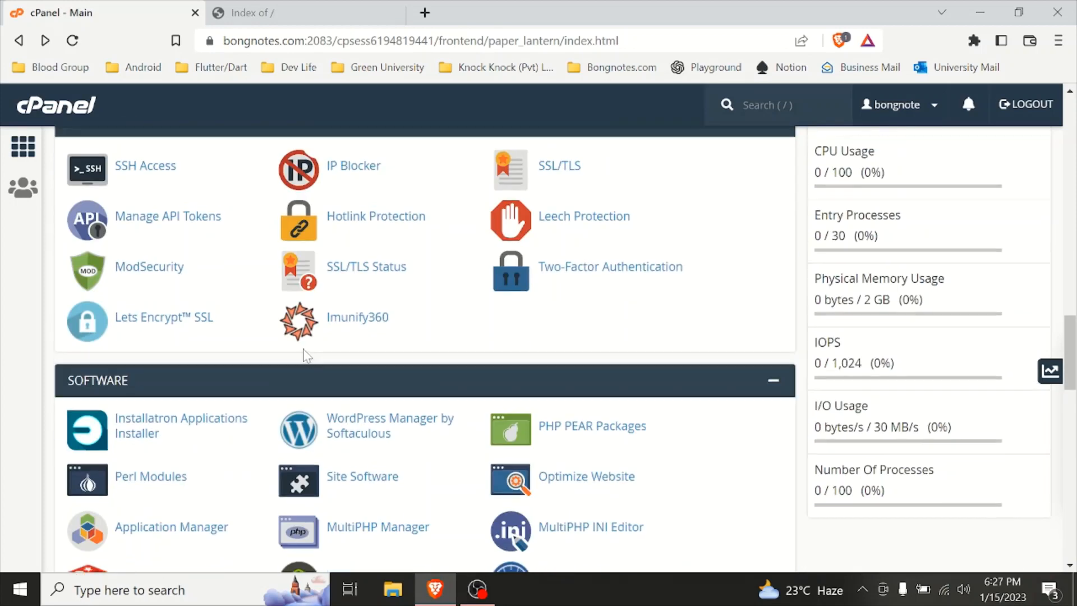
{"action": "scroll", "coordinate": [306, 356], "scroll_direction": "down", "scroll_amount": 5}
{"action": "scroll", "coordinate": [175, 382], "scroll_direction": "up", "scroll_amount": 5}
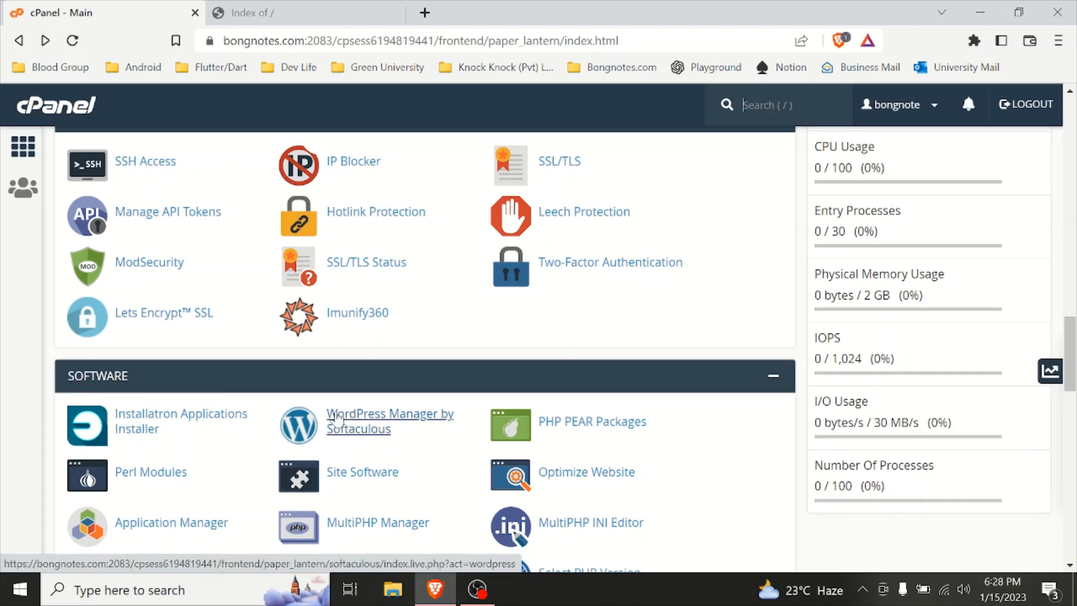
{"action": "left_click", "coordinate": [377, 425]}
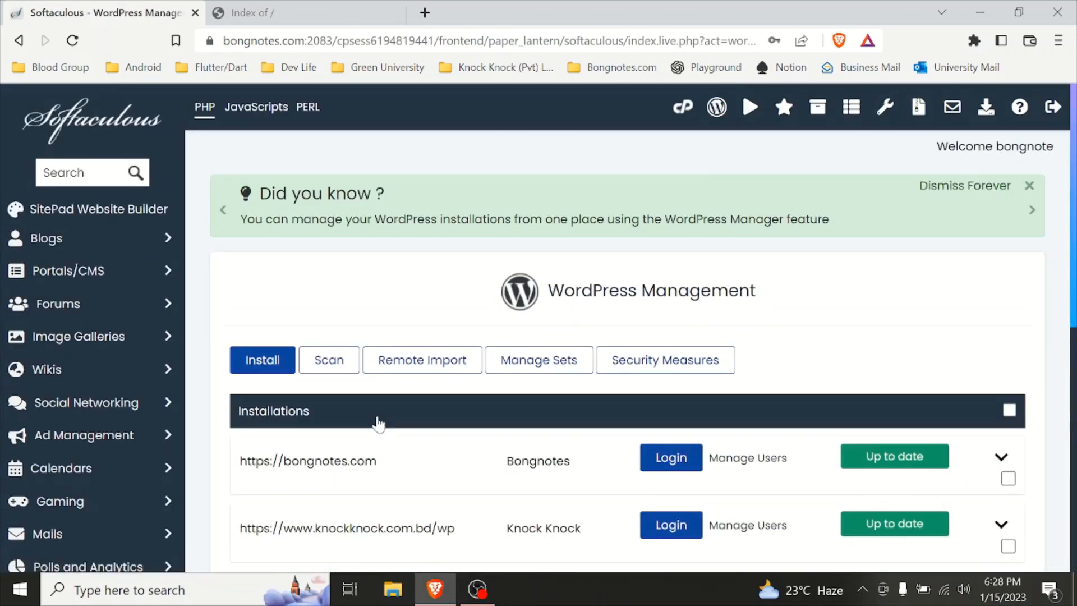
{"action": "scroll", "coordinate": [408, 374], "scroll_direction": "down", "scroll_amount": 4}
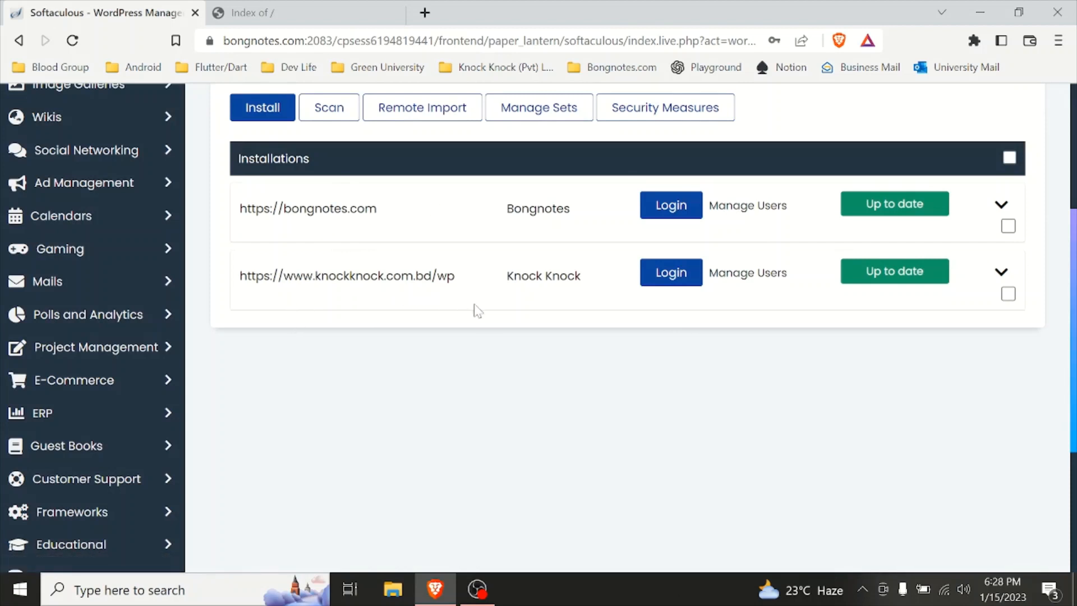
{"action": "left_click", "coordinate": [351, 9]}
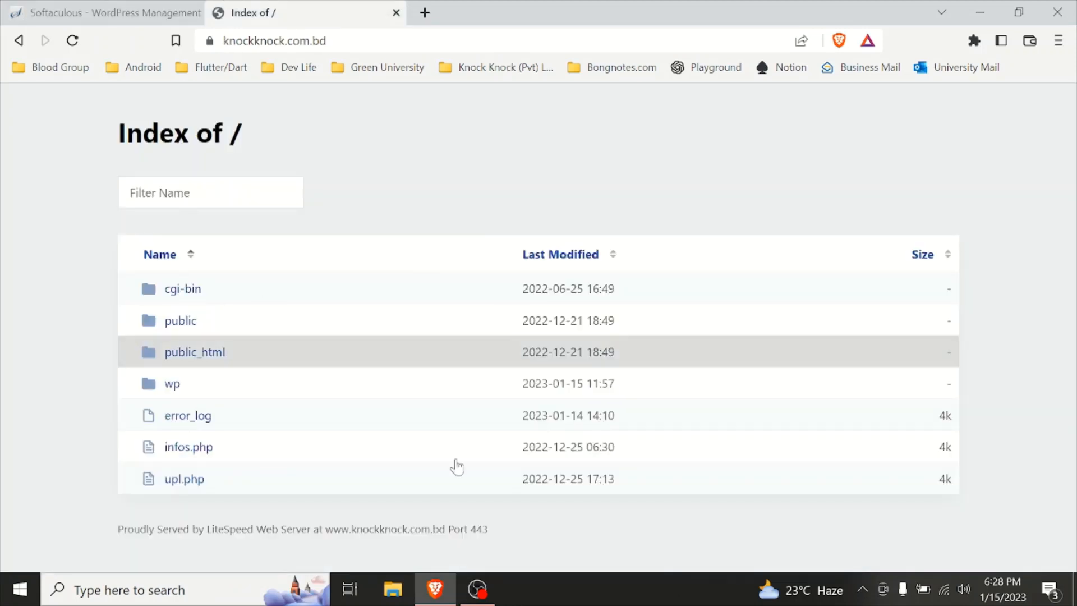
{"action": "left_click", "coordinate": [83, 8]}
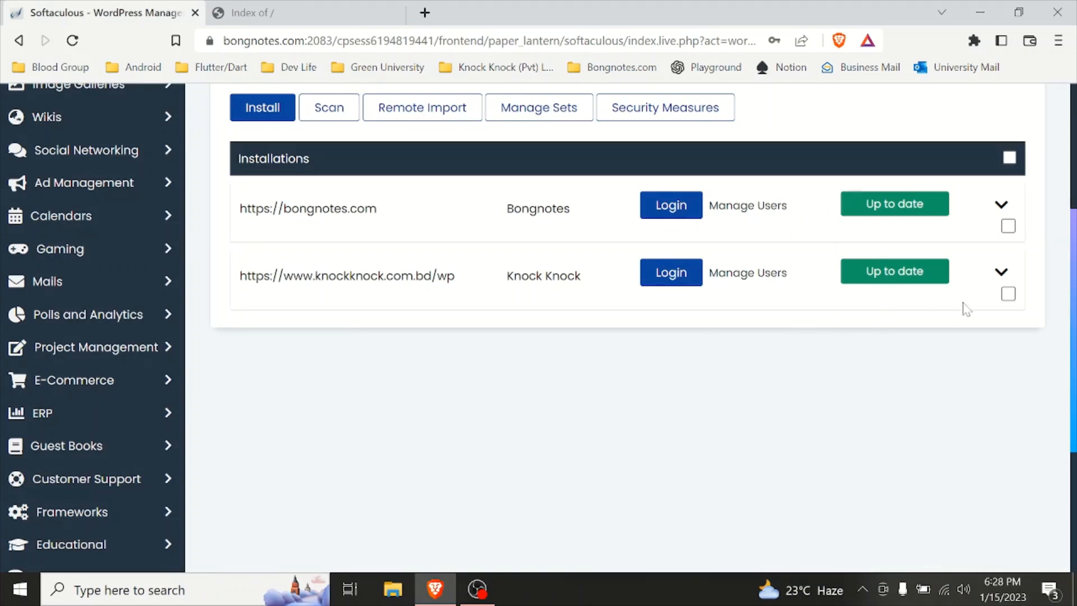
{"action": "left_click", "coordinate": [1004, 276]}
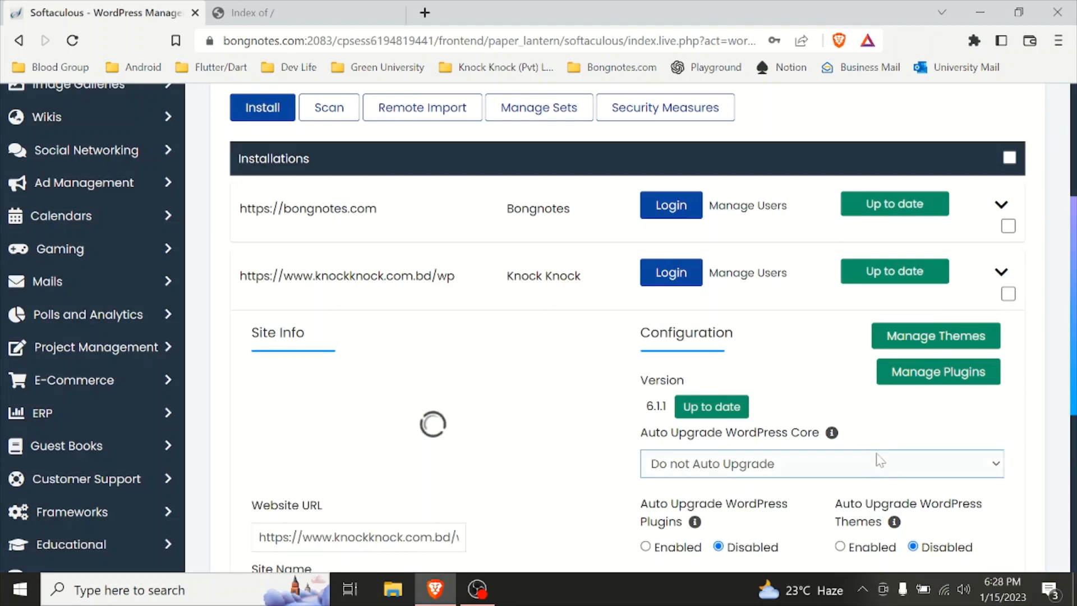
{"action": "scroll", "coordinate": [880, 460], "scroll_direction": "down", "scroll_amount": 3}
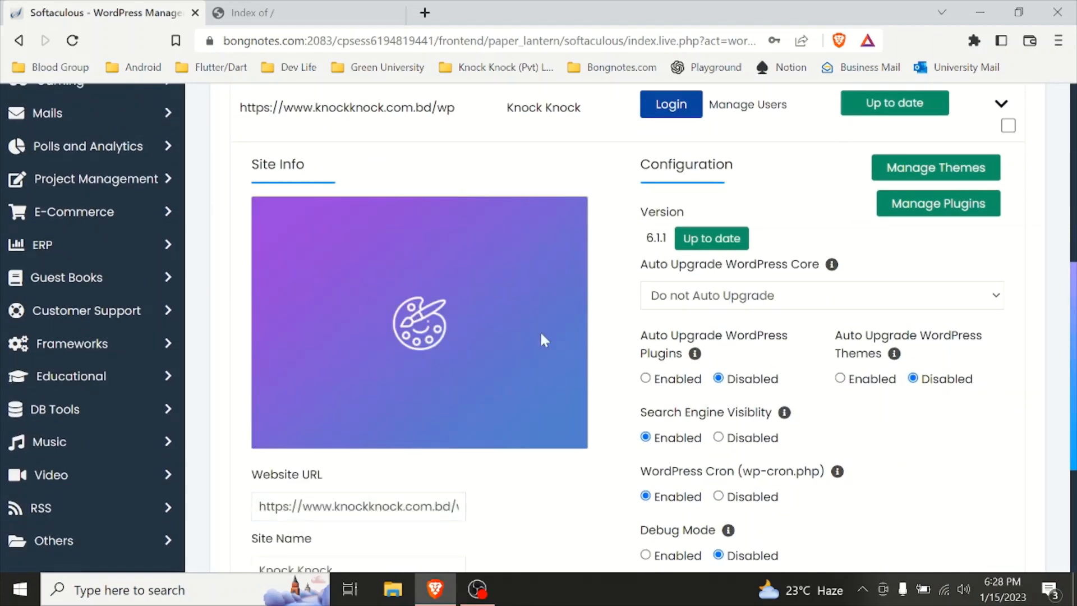
{"action": "scroll", "coordinate": [673, 415], "scroll_direction": "down", "scroll_amount": 2}
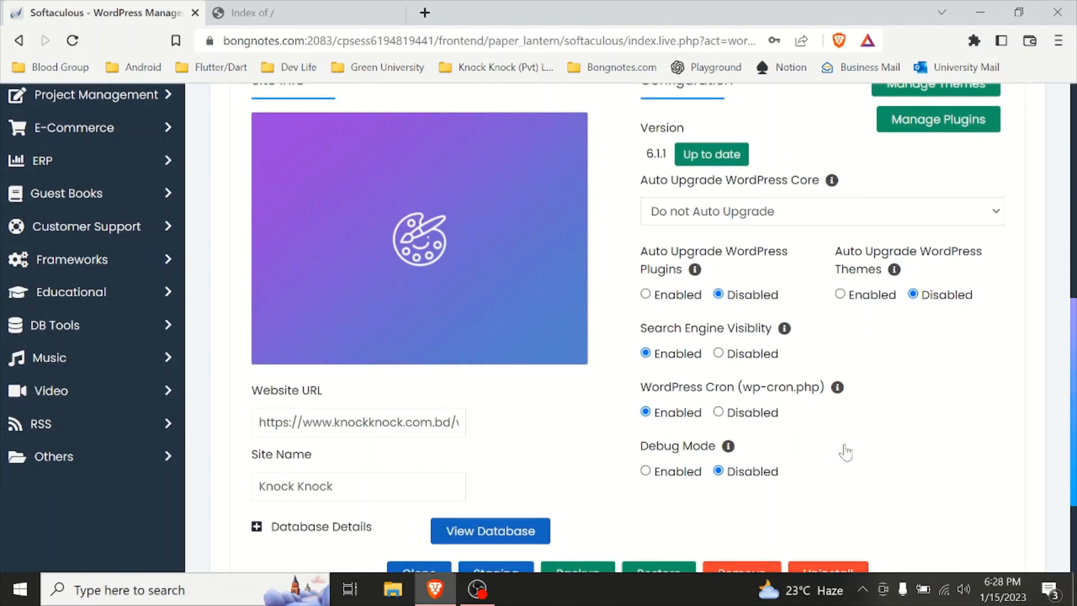
{"action": "scroll", "coordinate": [836, 449], "scroll_direction": "down", "scroll_amount": 2}
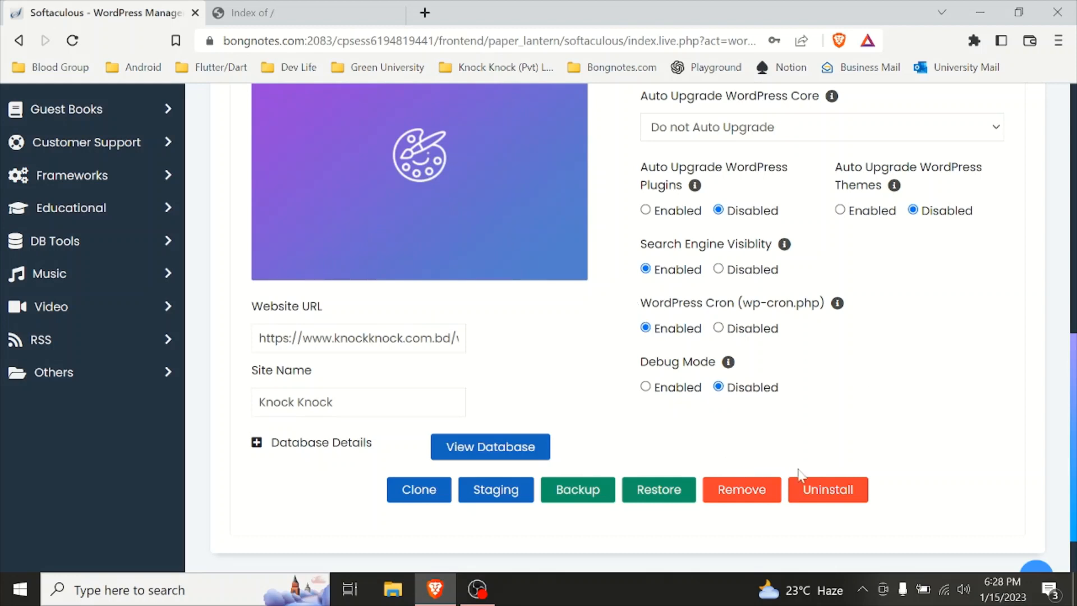
Step: Uninstall the knockknock.com.bd/wp installation, removing its directory, database and database user
{"action": "left_click", "coordinate": [827, 501]}
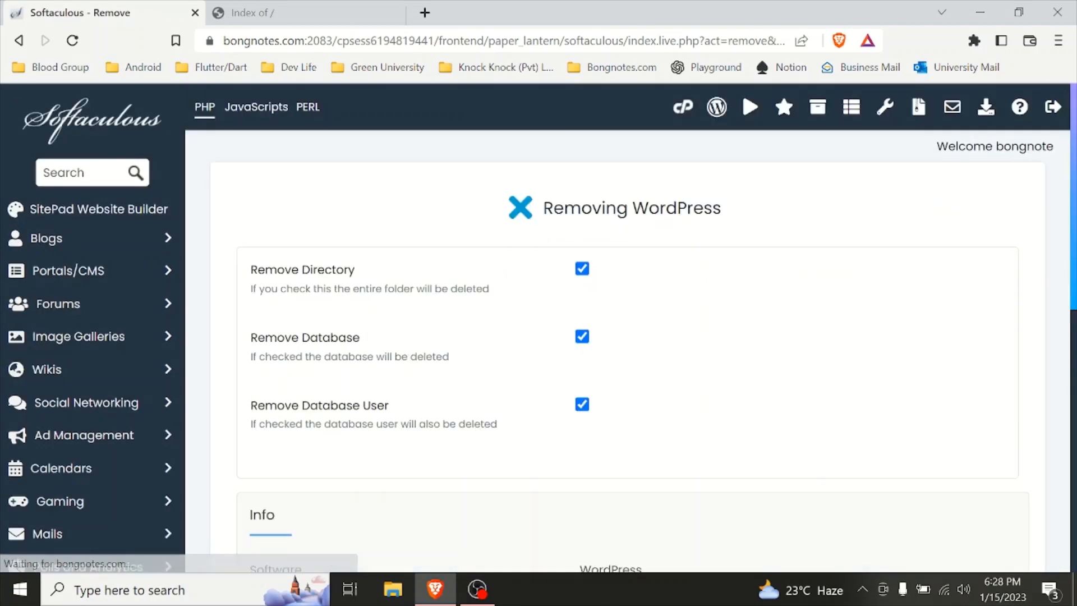
{"action": "scroll", "coordinate": [510, 419], "scroll_direction": "down", "scroll_amount": 7}
{"action": "scroll", "coordinate": [542, 287], "scroll_direction": "up", "scroll_amount": 6}
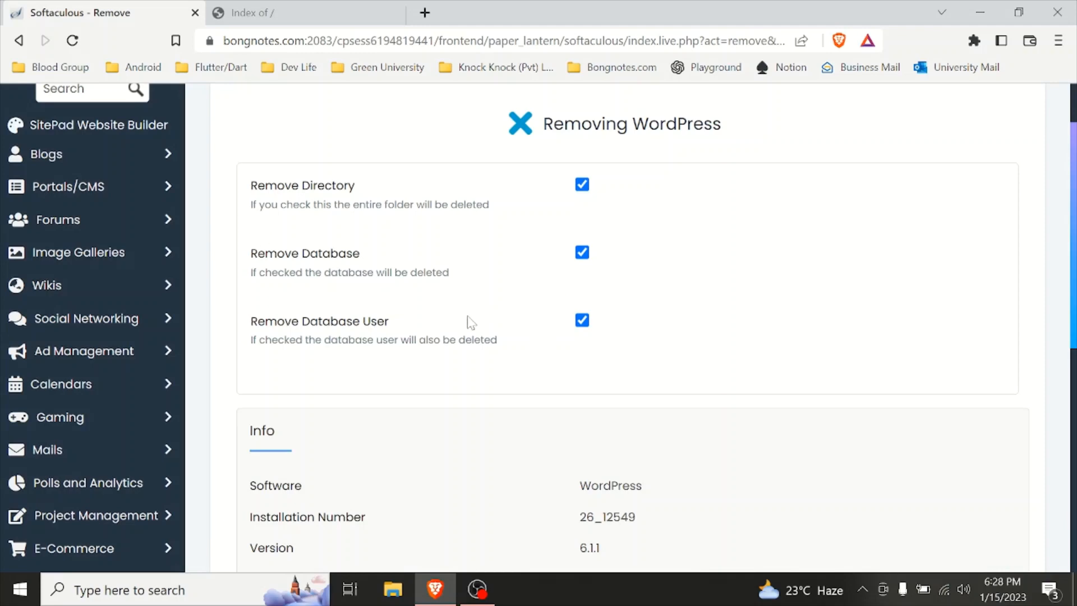
{"action": "scroll", "coordinate": [677, 430], "scroll_direction": "down", "scroll_amount": 9}
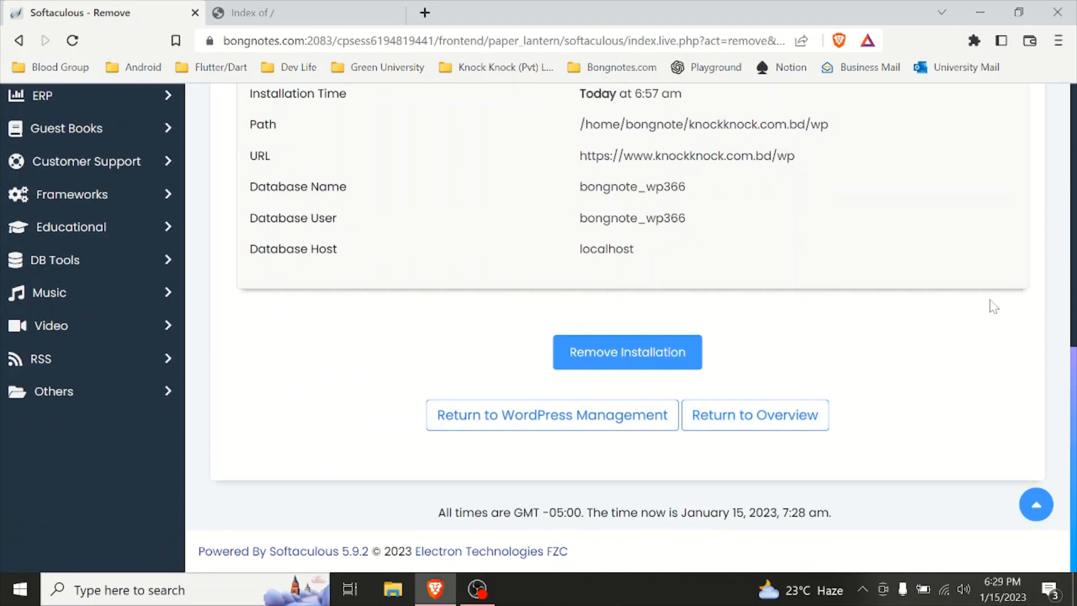
{"action": "left_click", "coordinate": [652, 366]}
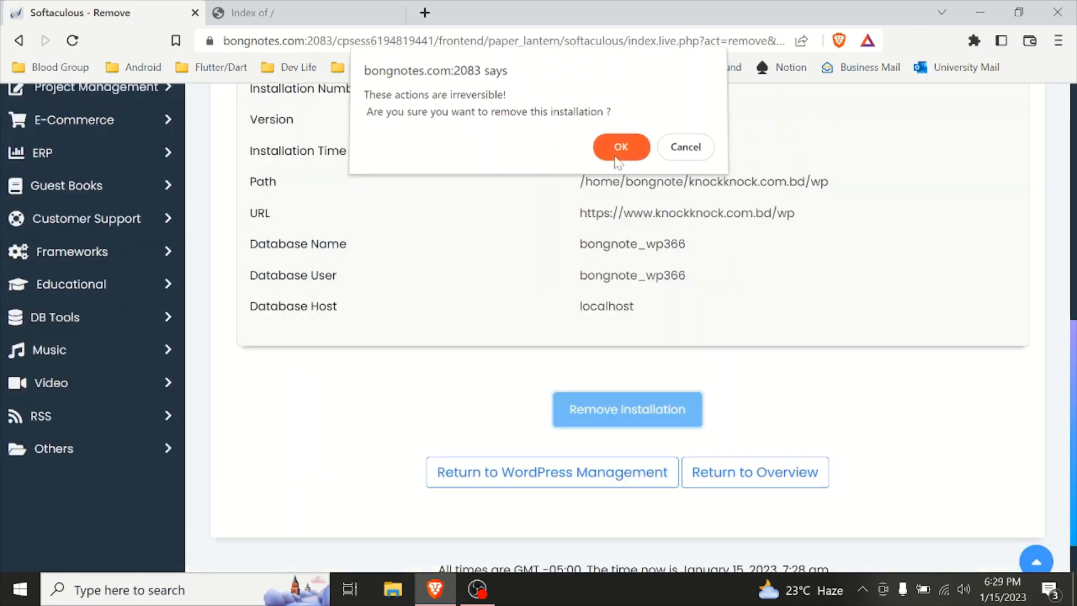
{"action": "left_click", "coordinate": [617, 153]}
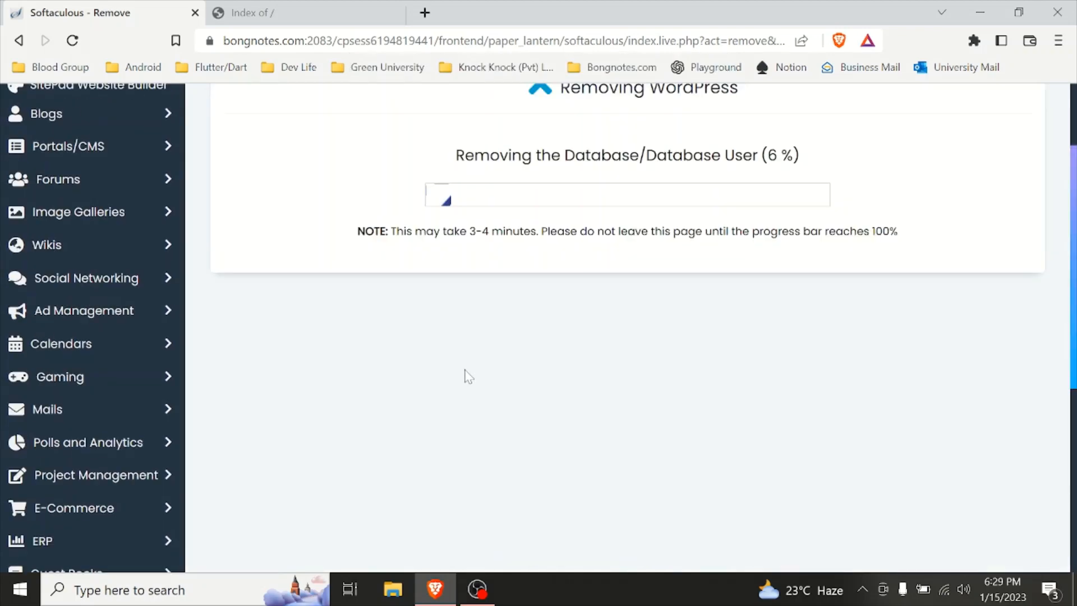
Step: Reload the knockknock.com.bd directory listing in the other tab
{"action": "scroll", "coordinate": [544, 334], "scroll_direction": "up", "scroll_amount": 3}
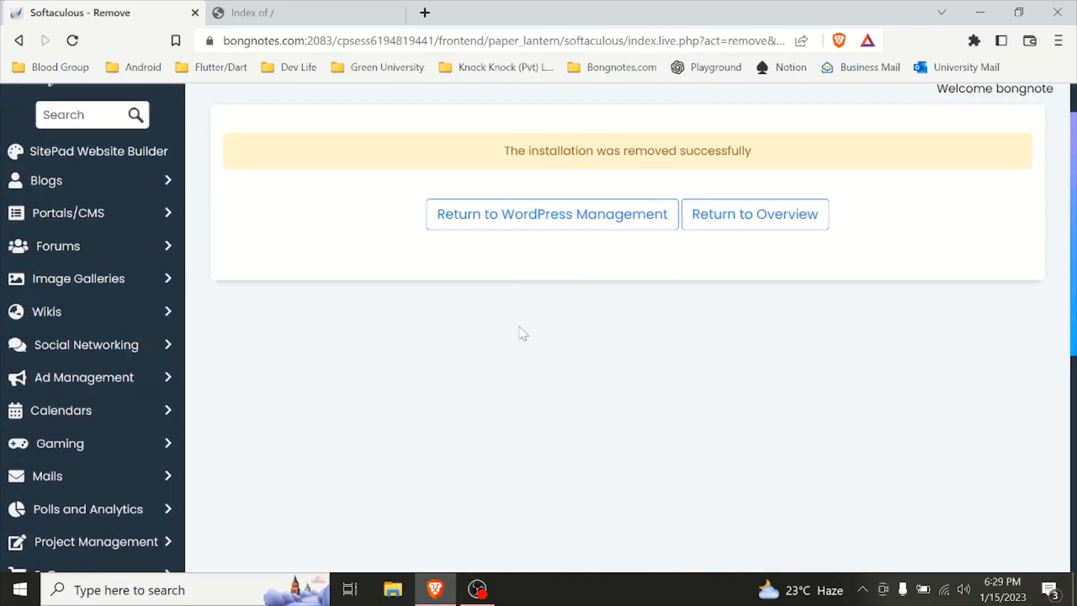
{"action": "left_click", "coordinate": [314, 12]}
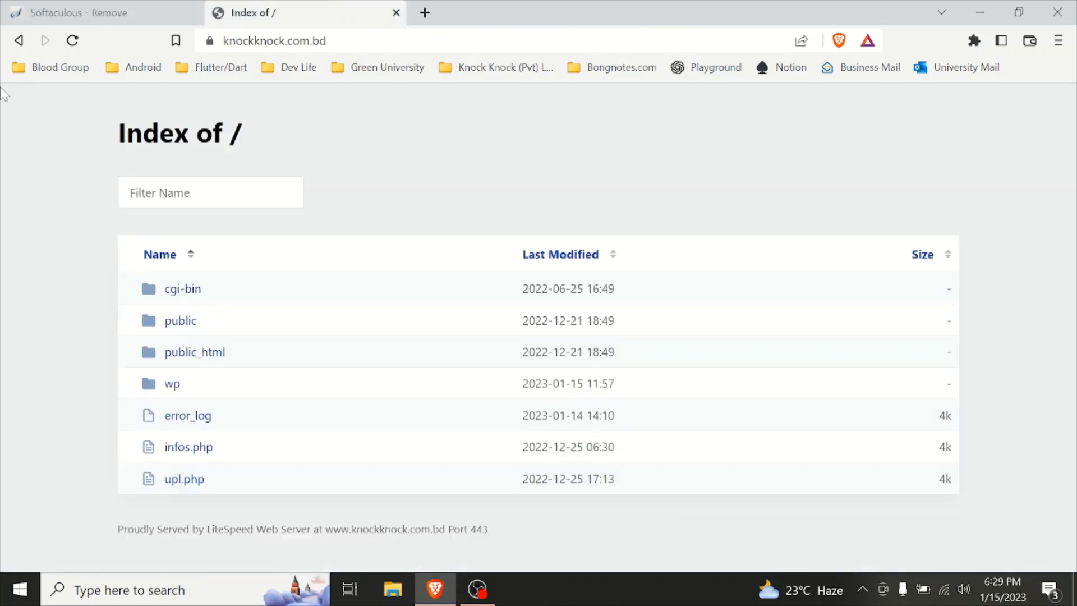
{"action": "left_click", "coordinate": [73, 41]}
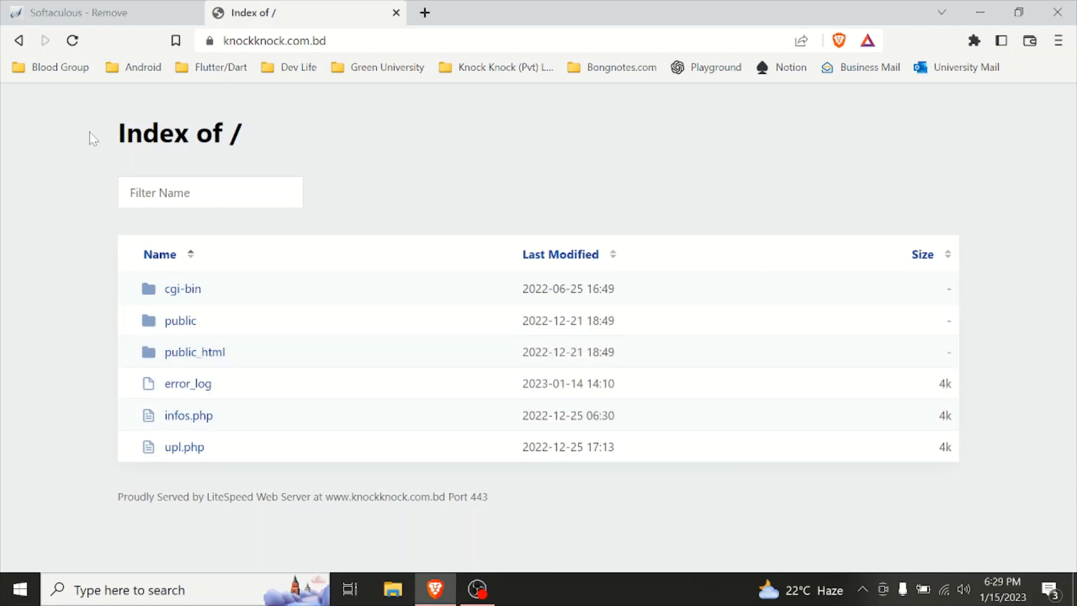
Step: Return from Softaculous to the cPanel home page
{"action": "left_click", "coordinate": [84, 12]}
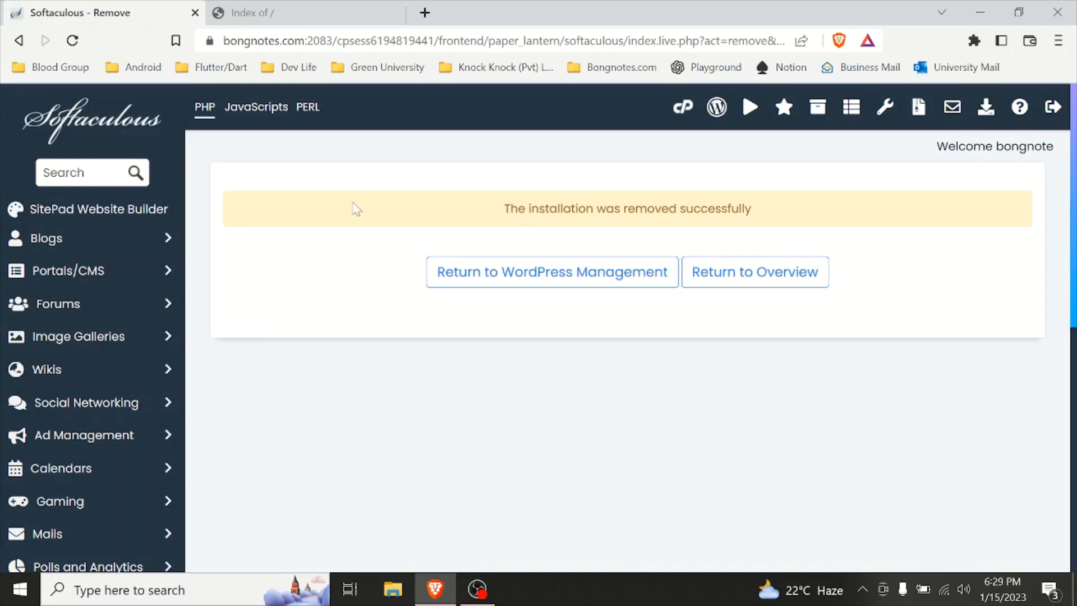
{"action": "left_click", "coordinate": [23, 46]}
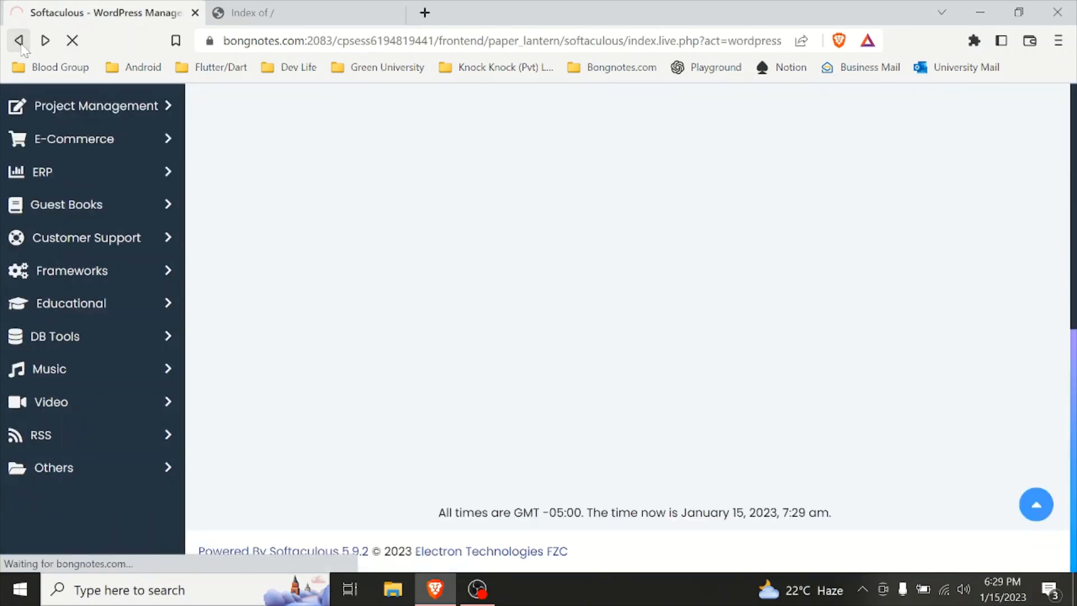
{"action": "left_click", "coordinate": [20, 40]}
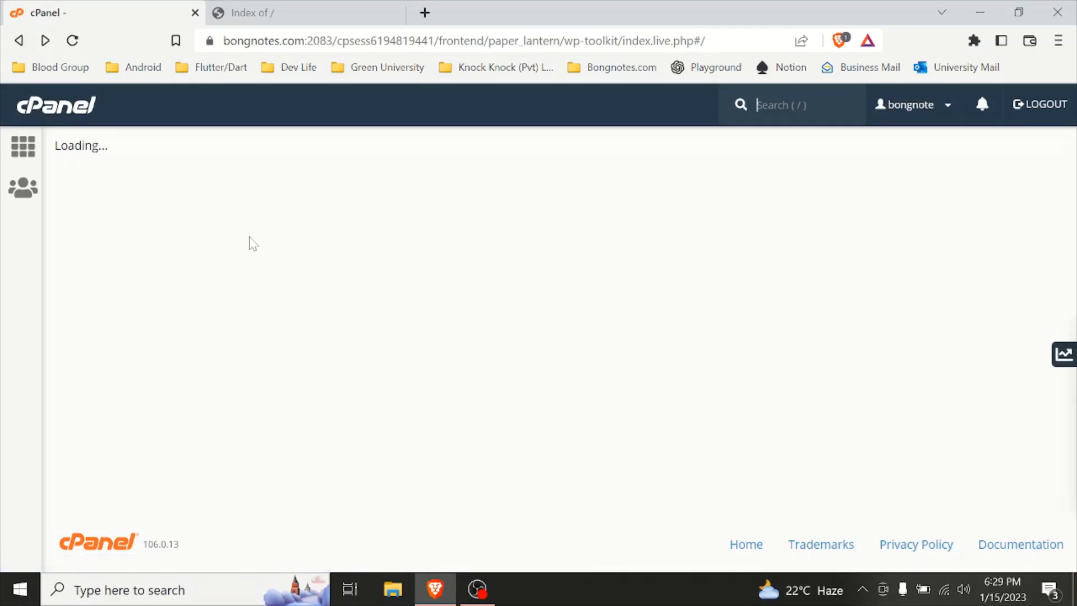
{"action": "left_click", "coordinate": [73, 40]}
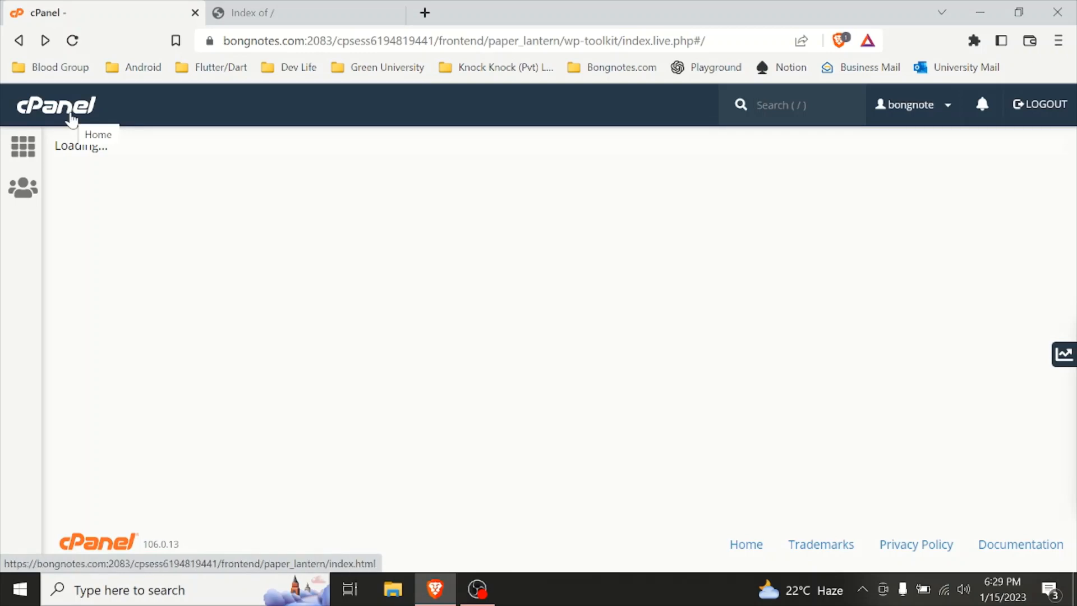
{"action": "left_click", "coordinate": [71, 119]}
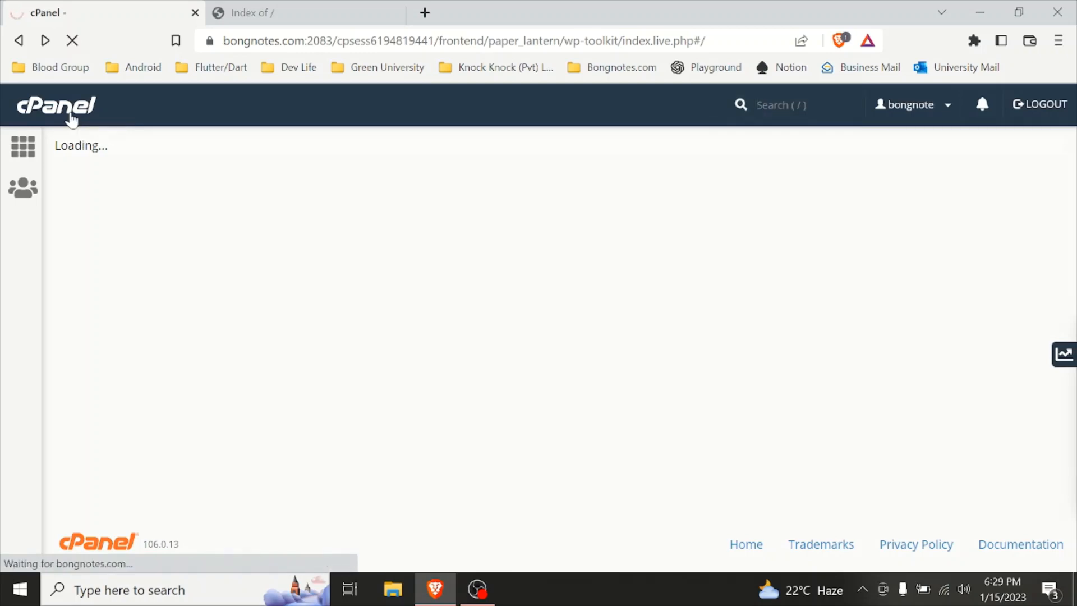
Step: Open the WordPress script from the Softaculous Apps Installer section
{"action": "scroll", "coordinate": [572, 512], "scroll_direction": "down", "scroll_amount": 20}
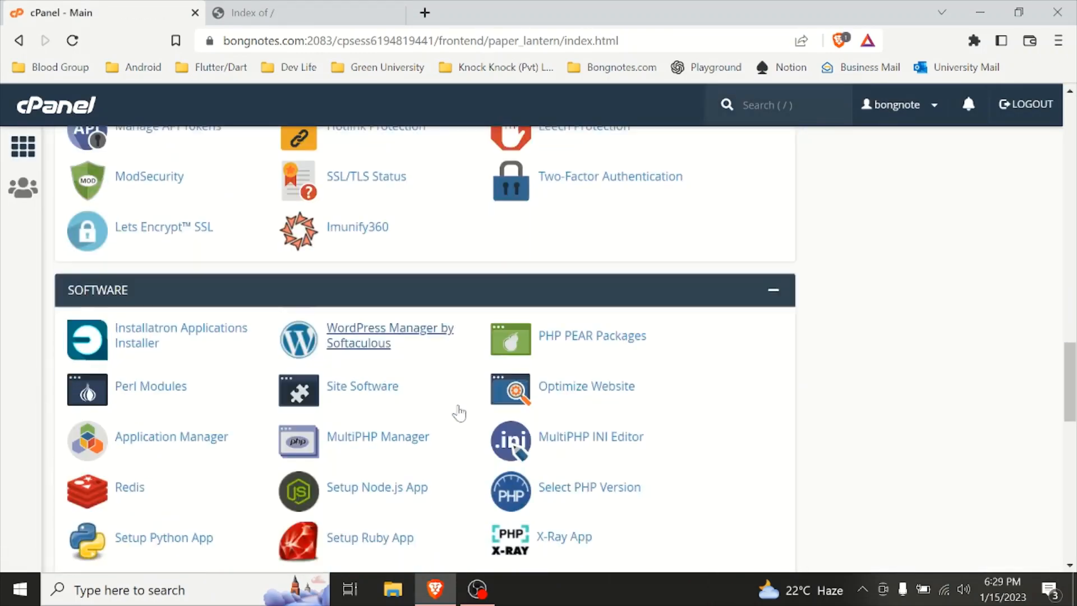
{"action": "scroll", "coordinate": [458, 414], "scroll_direction": "down", "scroll_amount": 15}
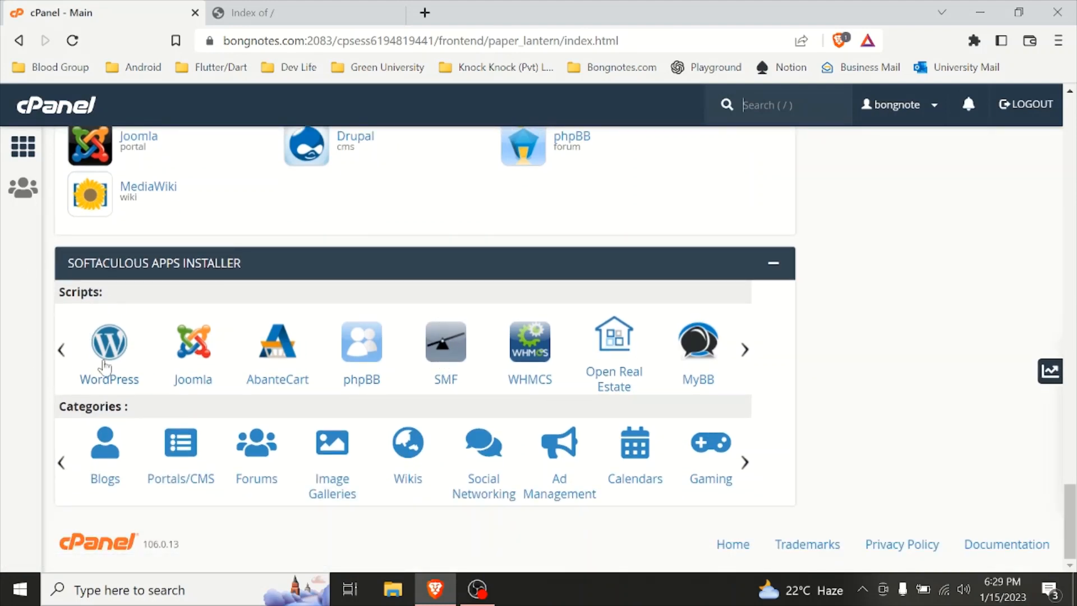
{"action": "scroll", "coordinate": [22, 399], "scroll_direction": "up", "scroll_amount": 9}
{"action": "scroll", "coordinate": [22, 399], "scroll_direction": "down", "scroll_amount": 6}
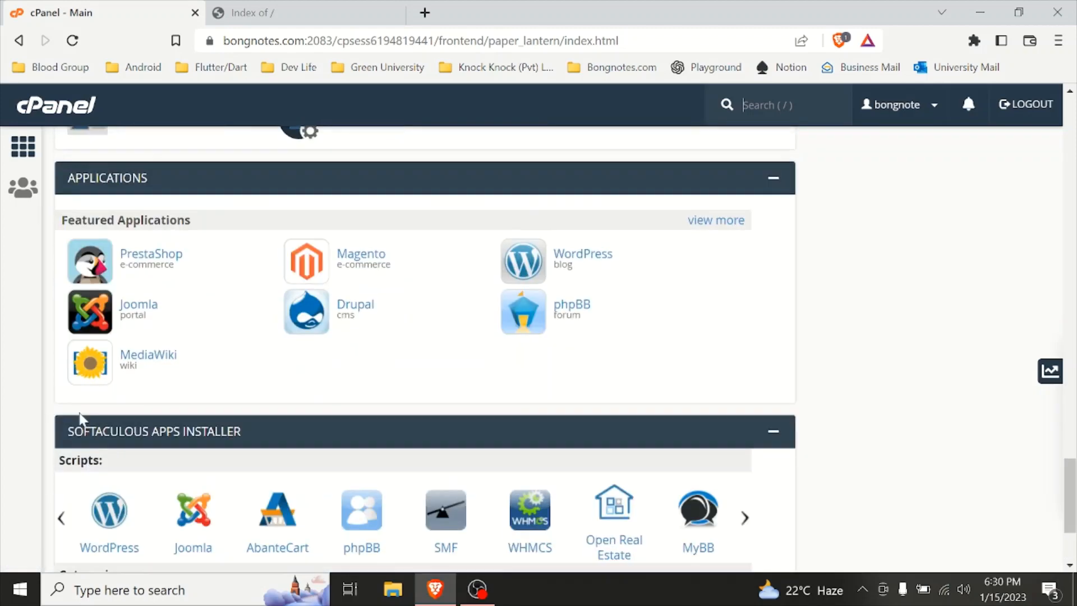
{"action": "scroll", "coordinate": [80, 418], "scroll_direction": "down", "scroll_amount": 3}
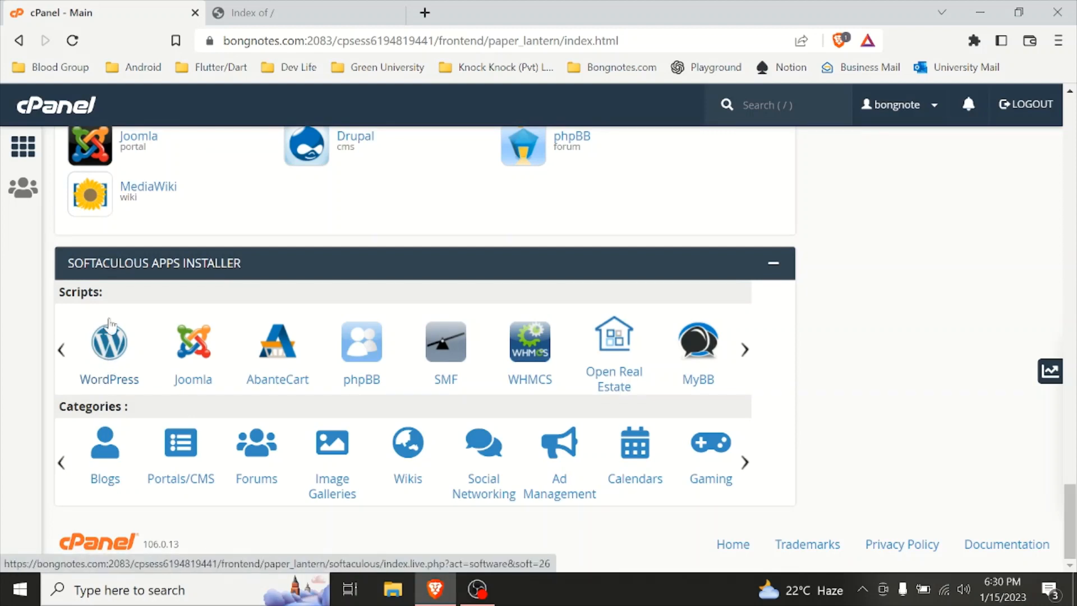
{"action": "key", "text": "ctrl+Tab"}
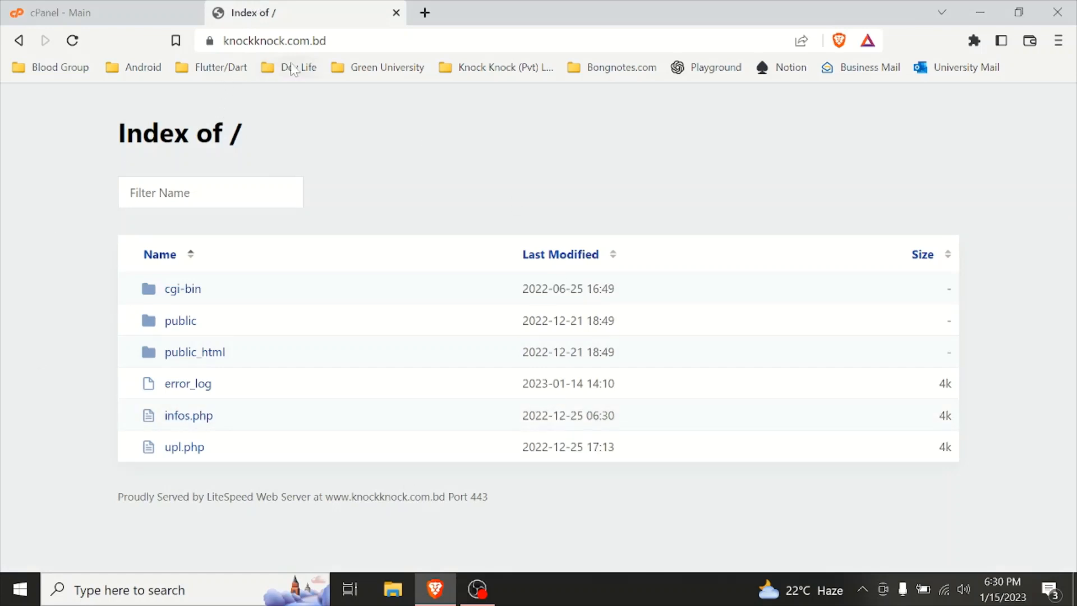
{"action": "left_click", "coordinate": [247, 41]}
{"action": "left_click", "coordinate": [110, 10]}
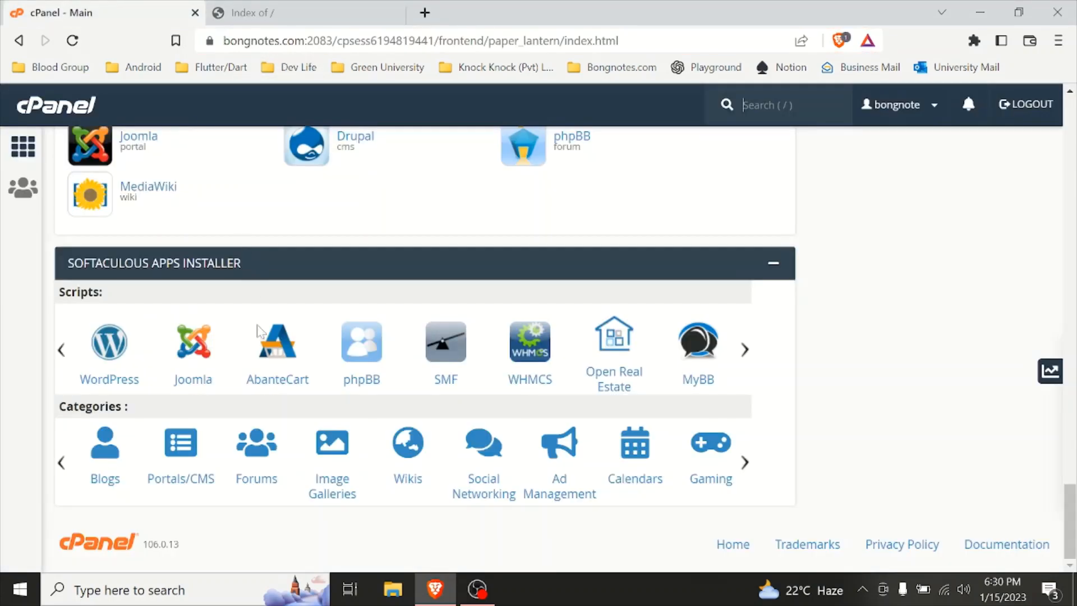
{"action": "left_click", "coordinate": [114, 355]}
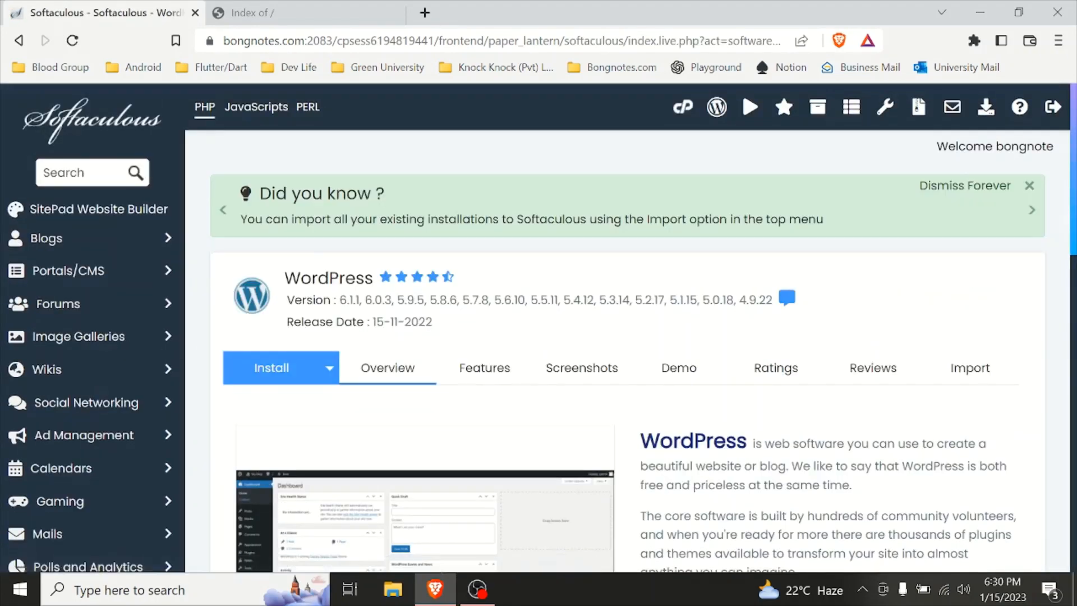
Step: Review the WordPress script page and its list of current installations
{"action": "scroll", "coordinate": [440, 325], "scroll_direction": "down", "scroll_amount": 10}
{"action": "scroll", "coordinate": [486, 390], "scroll_direction": "up", "scroll_amount": 10}
{"action": "scroll", "coordinate": [337, 370], "scroll_direction": "down", "scroll_amount": 10}
{"action": "scroll", "coordinate": [393, 404], "scroll_direction": "up", "scroll_amount": 10}
{"action": "scroll", "coordinate": [712, 397], "scroll_direction": "down", "scroll_amount": 10}
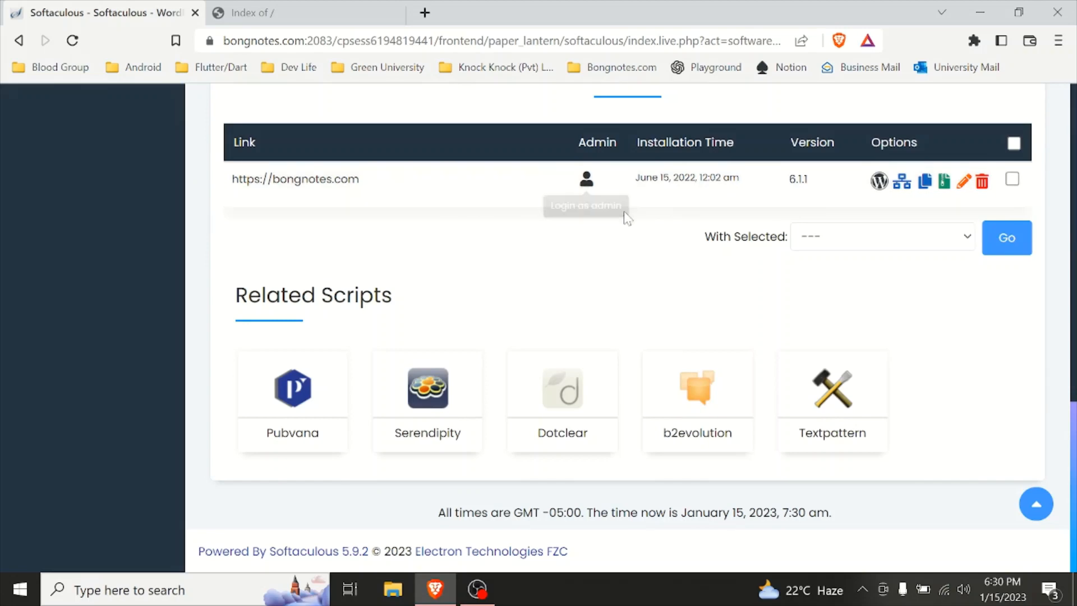
{"action": "scroll", "coordinate": [623, 263], "scroll_direction": "up", "scroll_amount": 10}
{"action": "scroll", "coordinate": [490, 283], "scroll_direction": "down", "scroll_amount": 1}
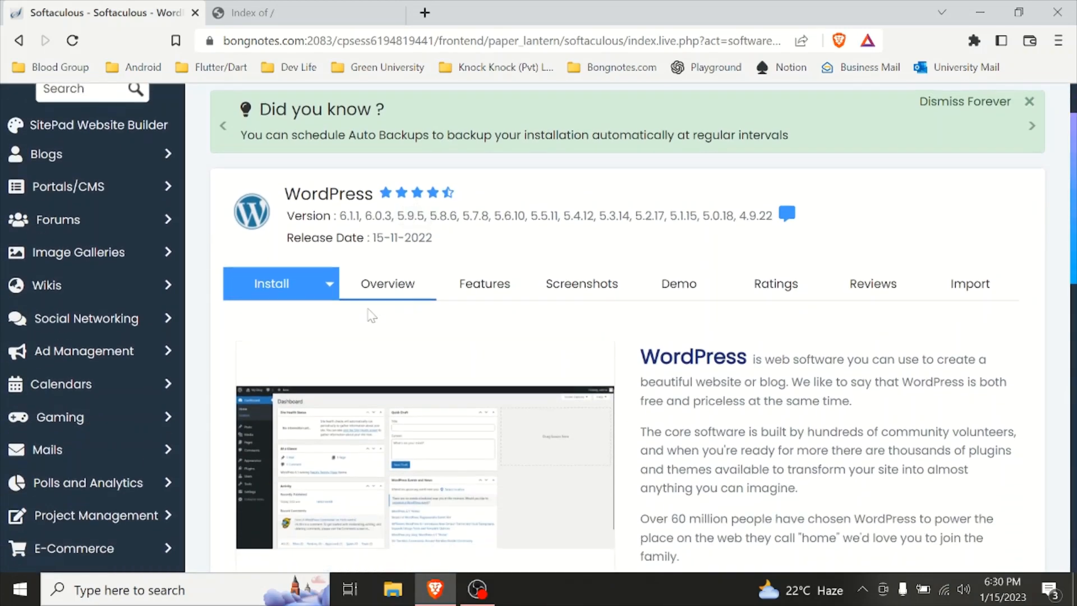
Step: Open the WordPress install form and choose knockknock.com.bd as the installation domain
{"action": "left_click", "coordinate": [296, 286]}
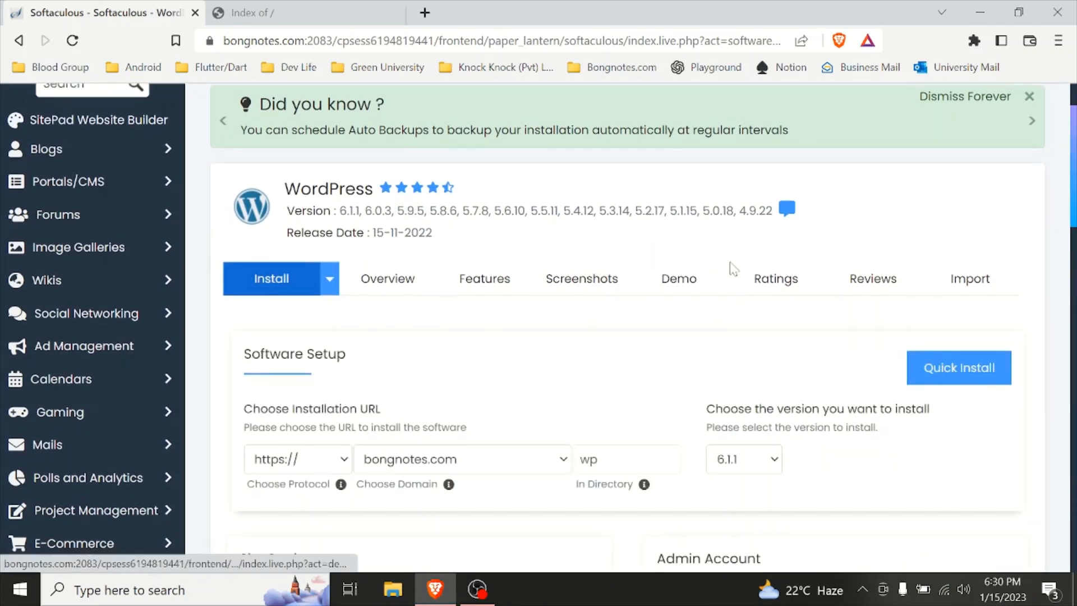
{"action": "scroll", "coordinate": [728, 267], "scroll_direction": "down", "scroll_amount": 1}
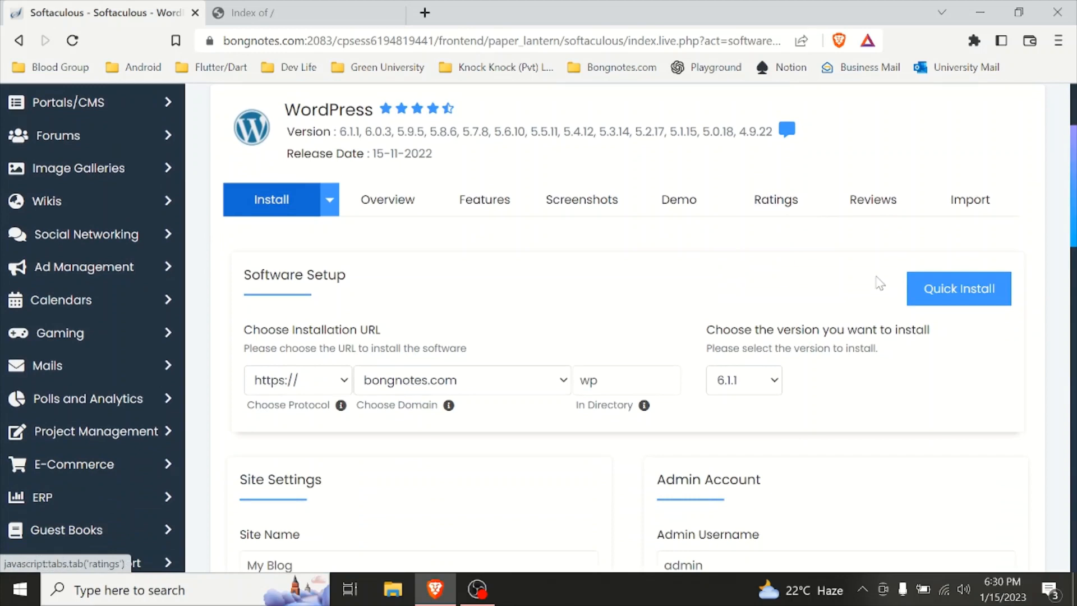
{"action": "left_click", "coordinate": [452, 388]}
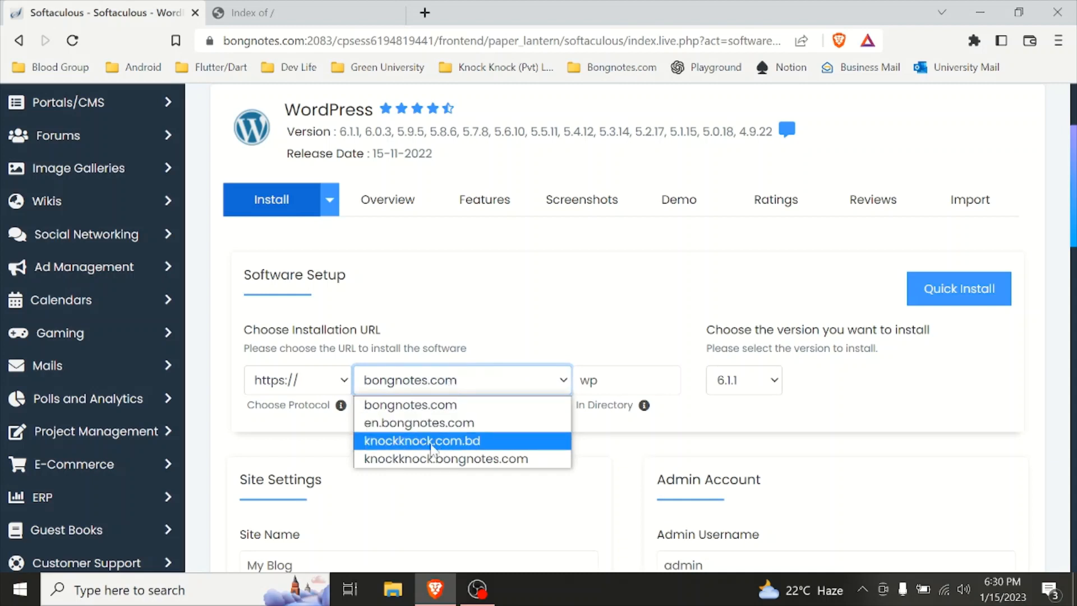
{"action": "left_click", "coordinate": [396, 441]}
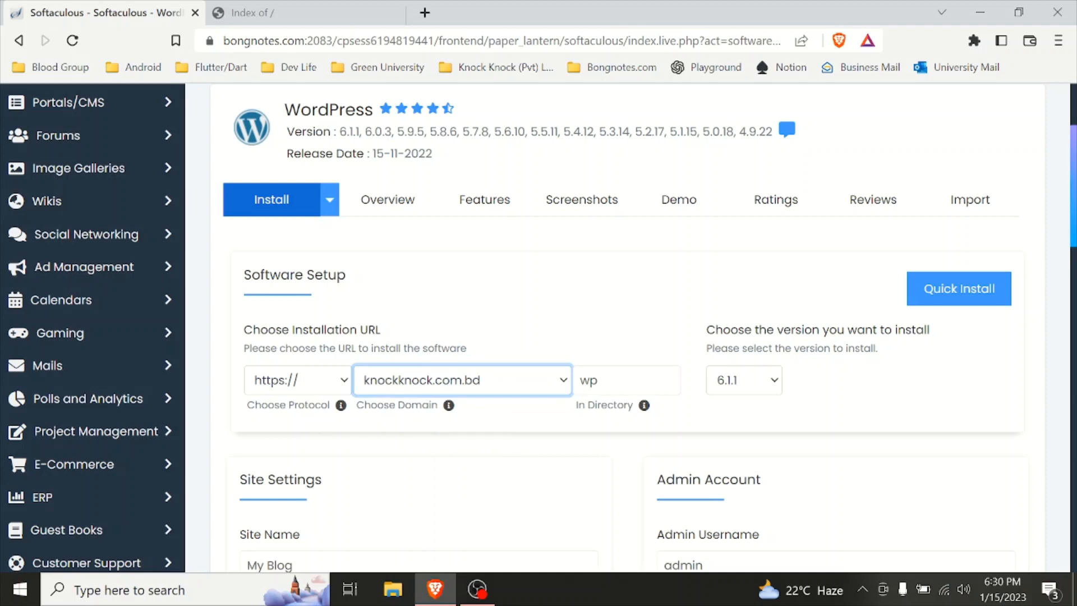
{"action": "left_click", "coordinate": [340, 388]}
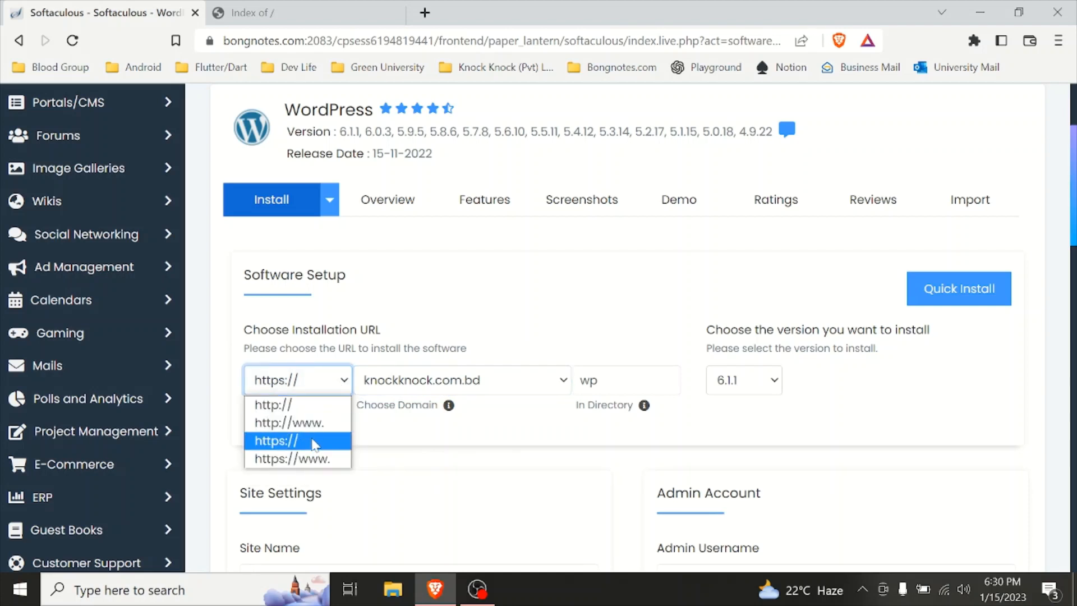
{"action": "left_click", "coordinate": [294, 407]}
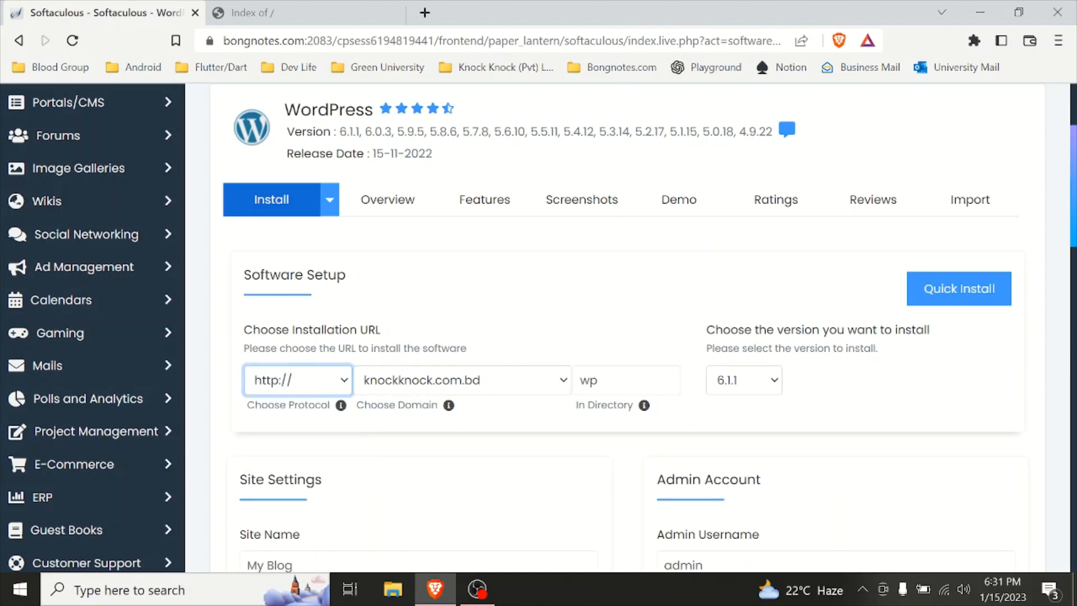
{"action": "left_click", "coordinate": [314, 386]}
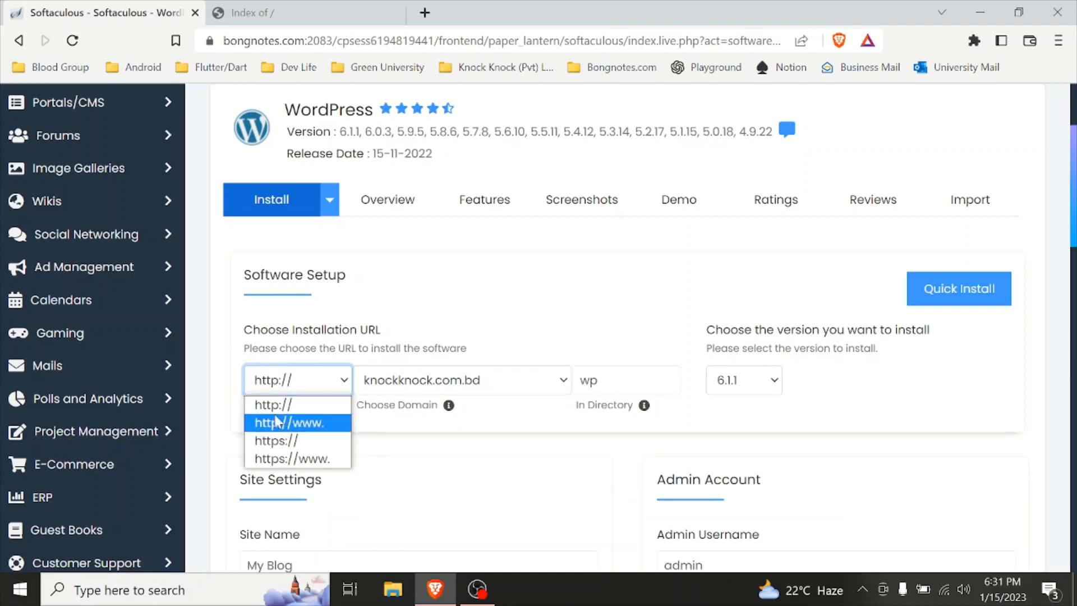
{"action": "key", "text": "Down"}
{"action": "key", "text": "Down"}
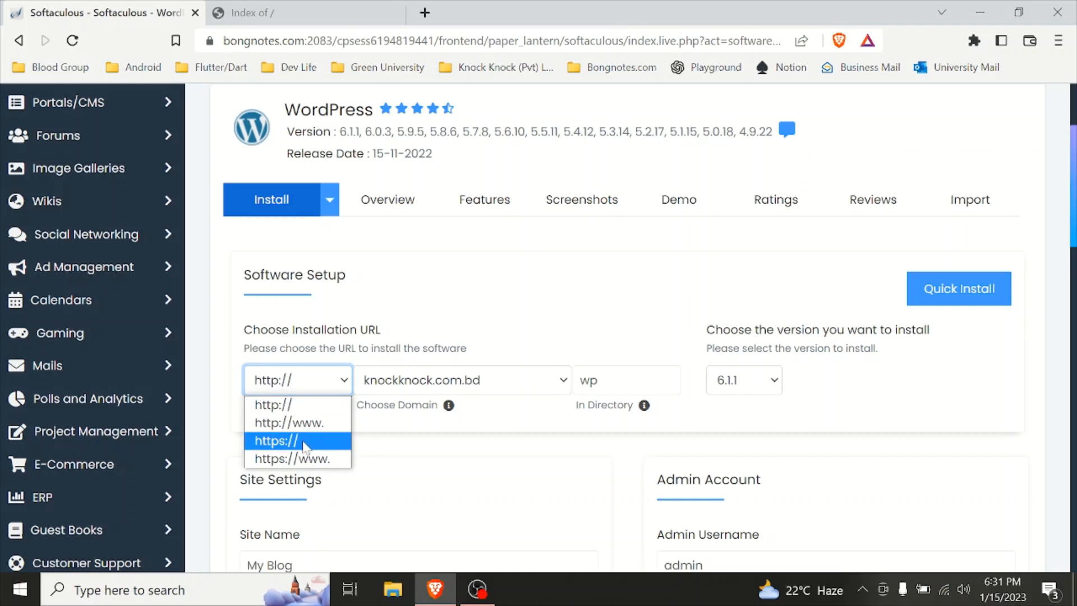
{"action": "left_click", "coordinate": [332, 459]}
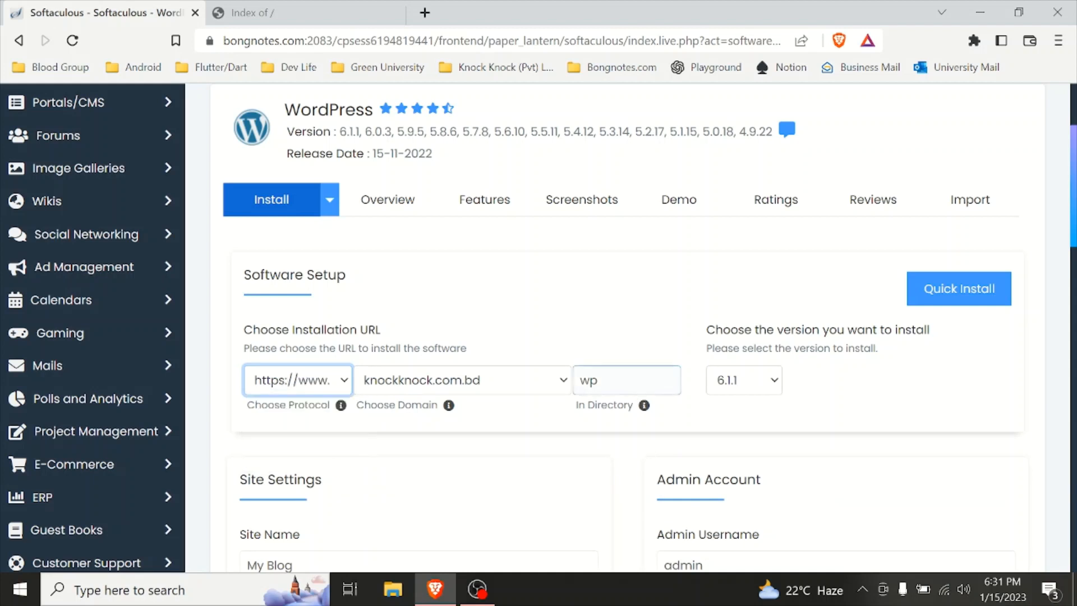
Step: Clear the installation directory so WordPress installs at the domain root
{"action": "left_click", "coordinate": [627, 381]}
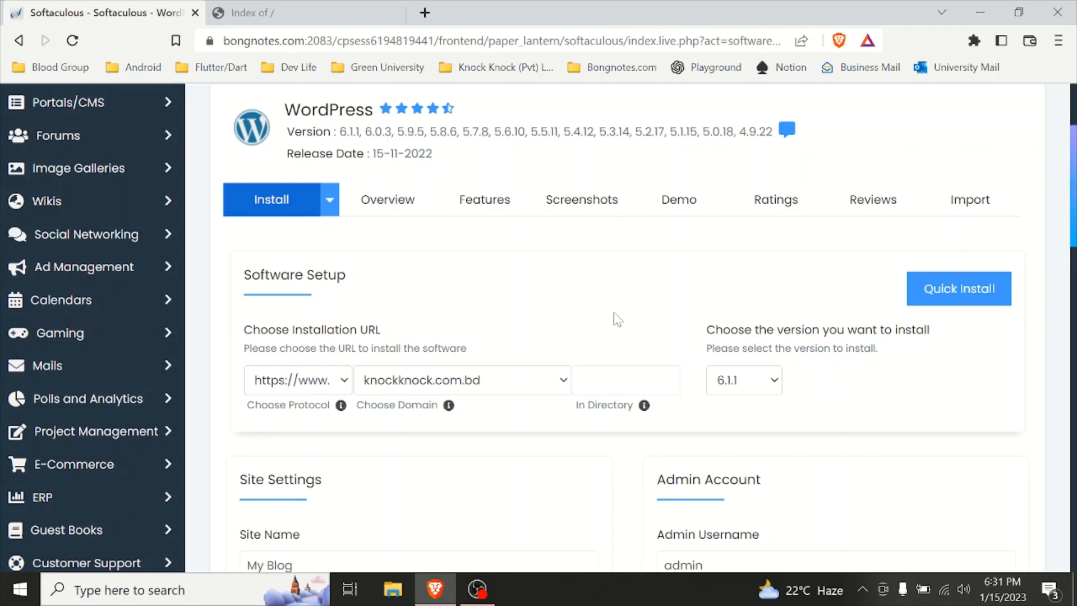
{"action": "left_click", "coordinate": [331, 8]}
{"action": "left_click", "coordinate": [96, 11]}
{"action": "left_click", "coordinate": [634, 382]}
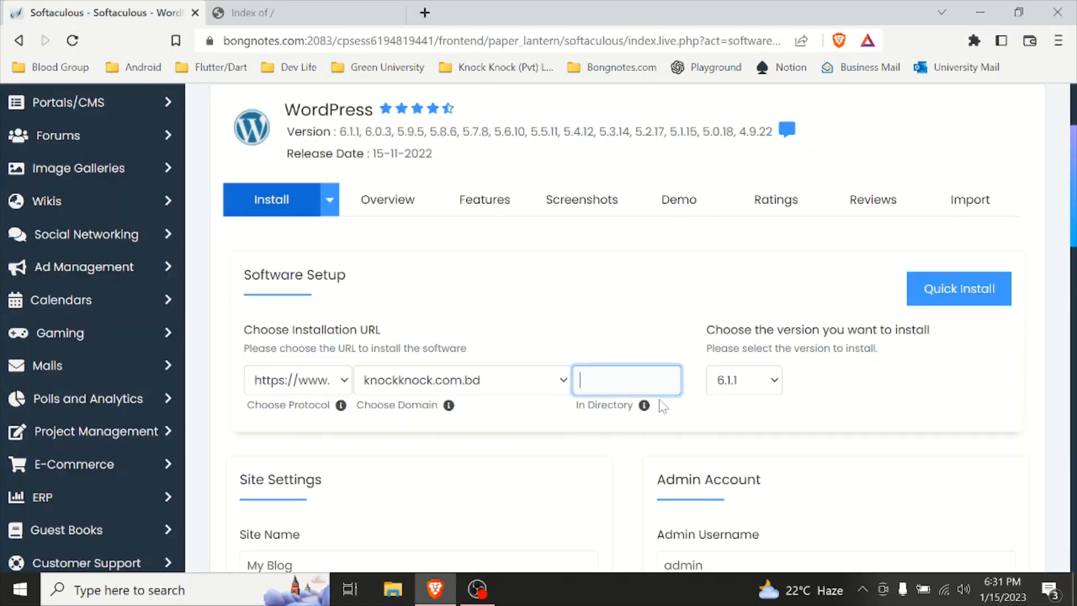
{"action": "left_click", "coordinate": [888, 412]}
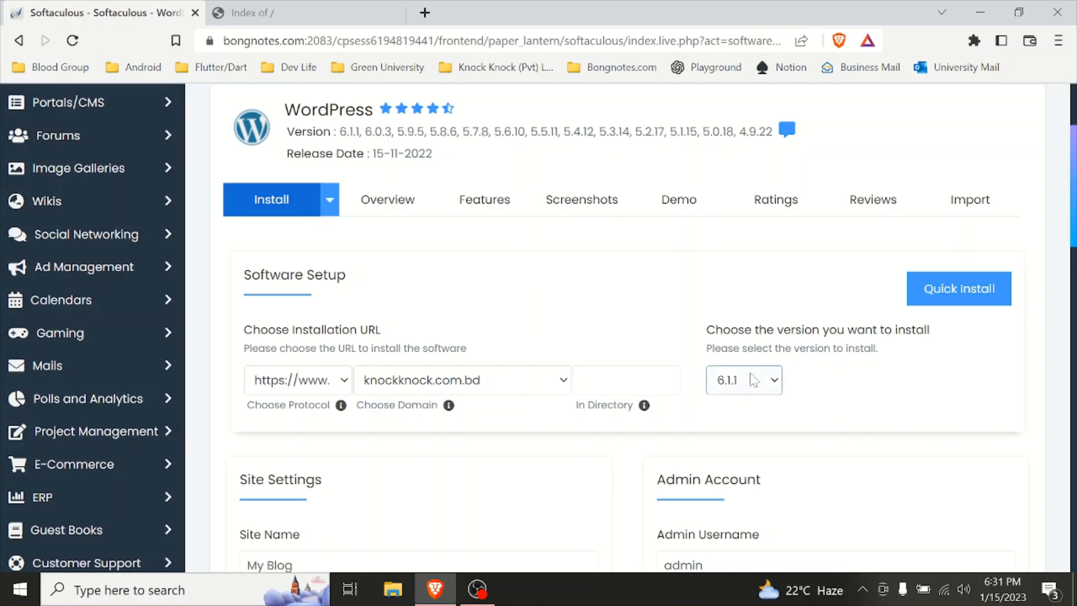
Step: Set the site name to Knock Knock
{"action": "scroll", "coordinate": [746, 381], "scroll_direction": "down", "scroll_amount": 4}
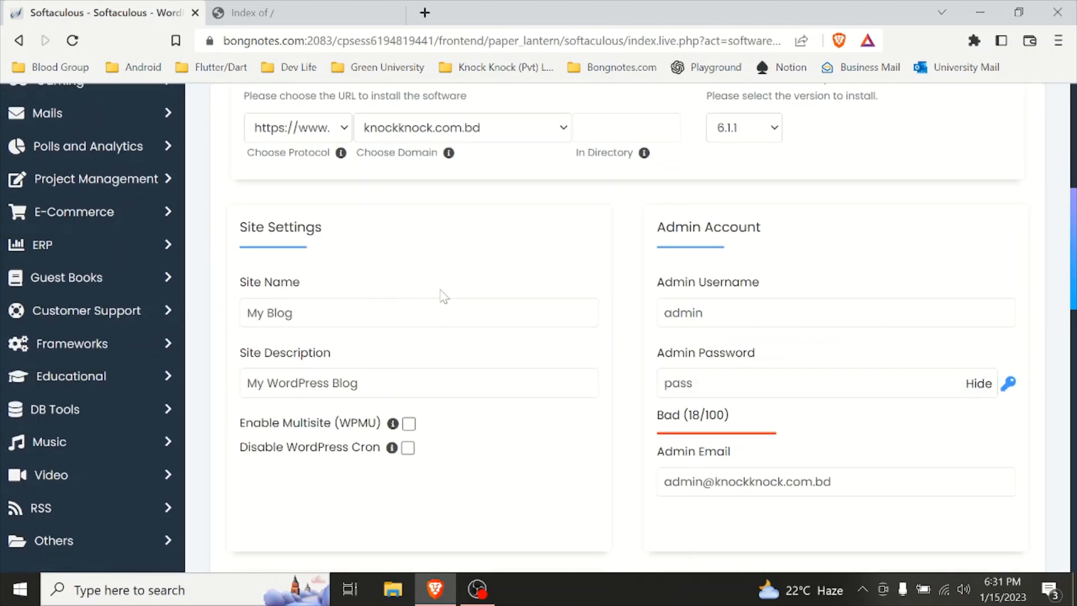
{"action": "left_click", "coordinate": [443, 312]}
{"action": "key", "text": "ctrl+a"}
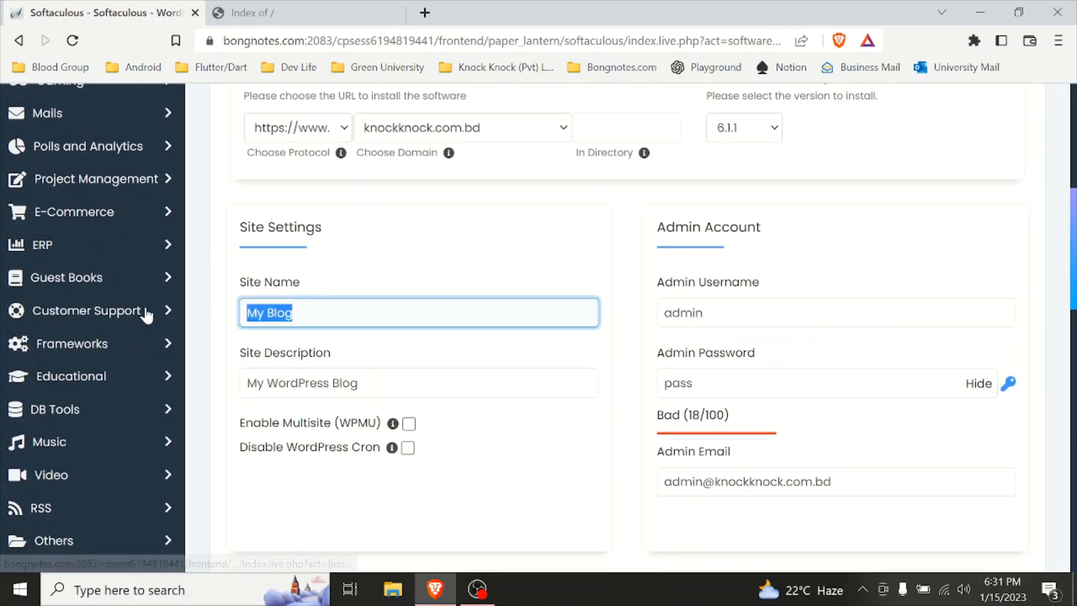
{"action": "type", "text": "Kno"}
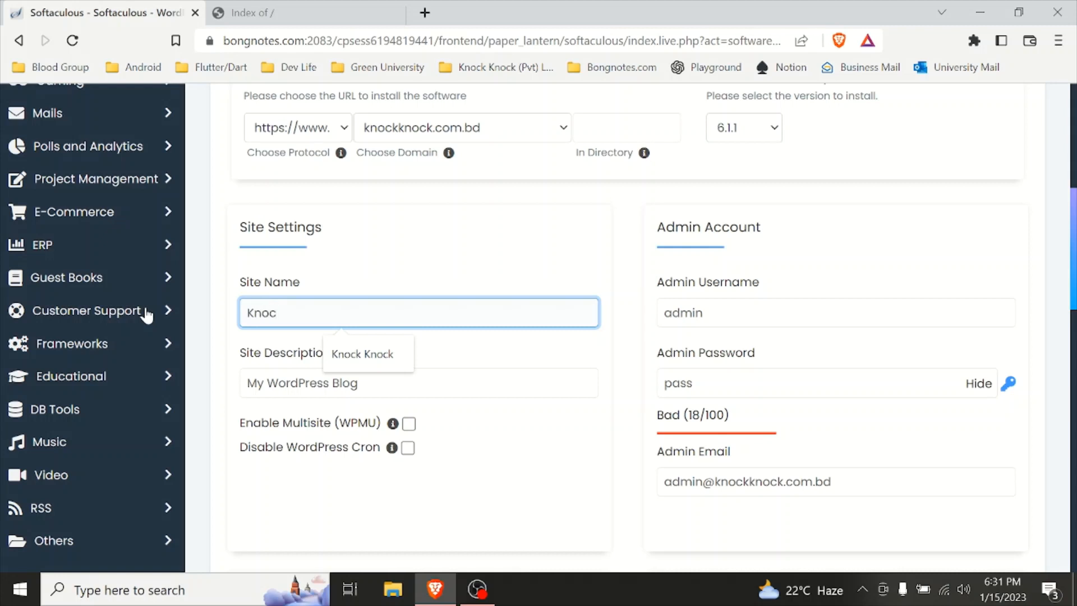
{"action": "type", "text": "ck"}
{"action": "left_click", "coordinate": [362, 353]}
Step: Replace the site description with Fastest Delivery Service in Town
{"action": "double_click", "coordinate": [344, 382]}
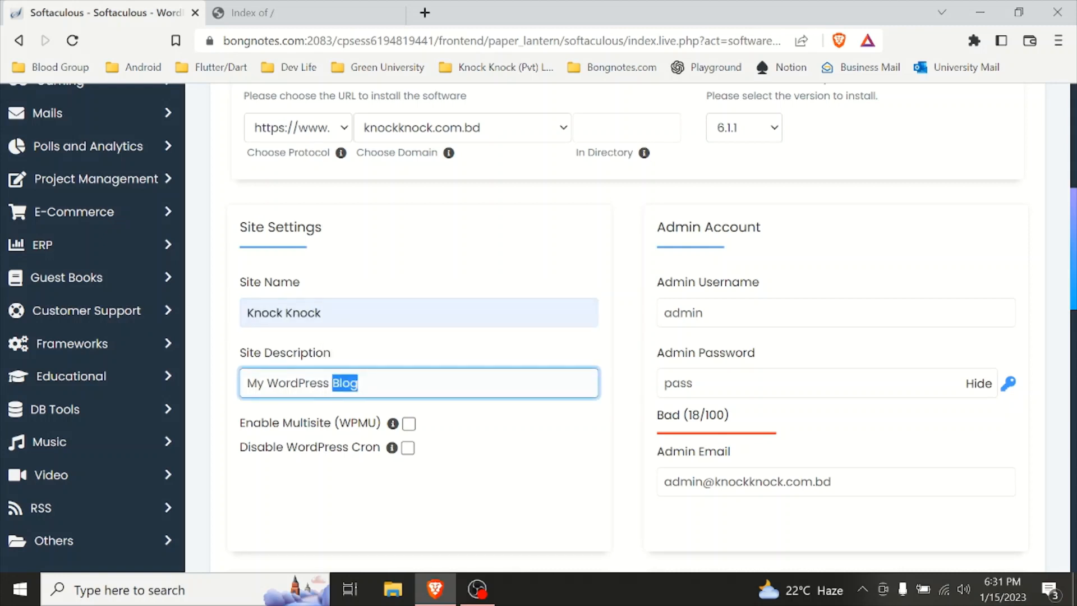
{"action": "key", "text": "ctrl+a"}
{"action": "key", "text": "BackSpace"}
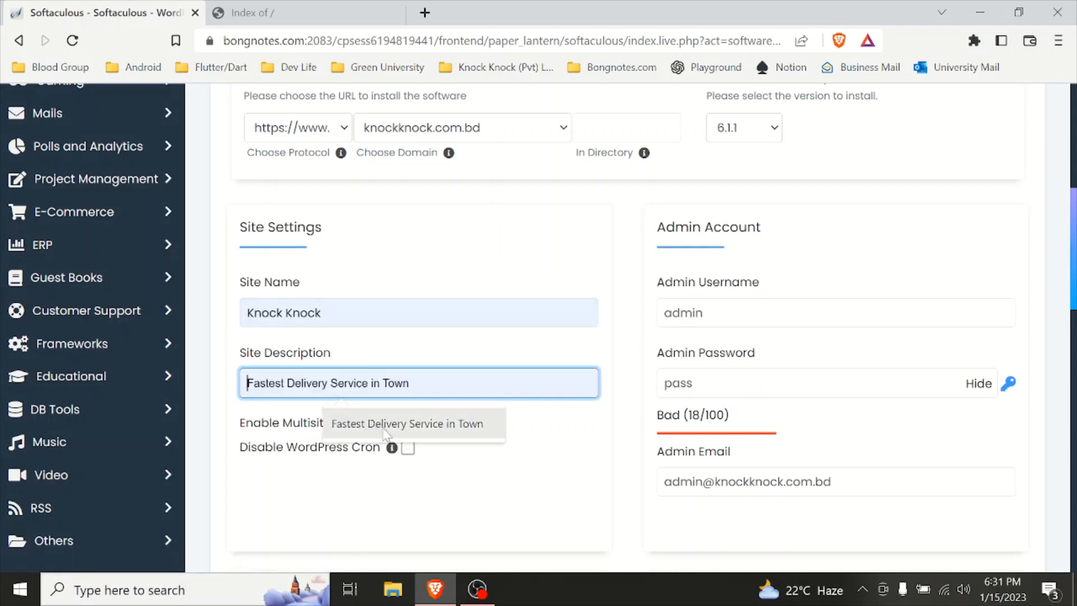
{"action": "left_click", "coordinate": [386, 431]}
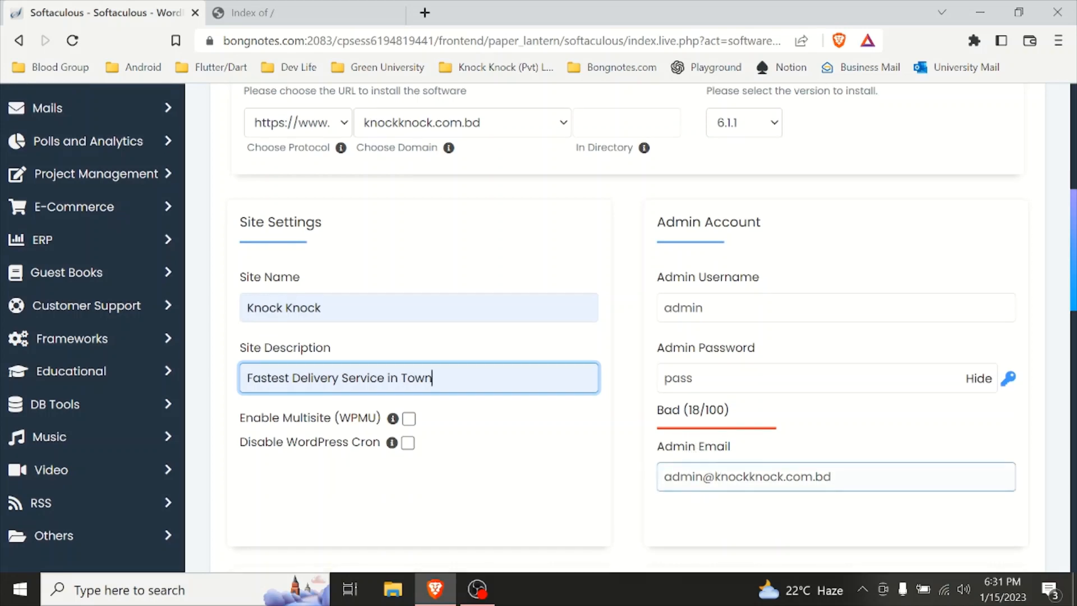
Step: Set the admin username to ruhul
{"action": "scroll", "coordinate": [699, 473], "scroll_direction": "down", "scroll_amount": 4}
{"action": "scroll", "coordinate": [524, 392], "scroll_direction": "up", "scroll_amount": 7}
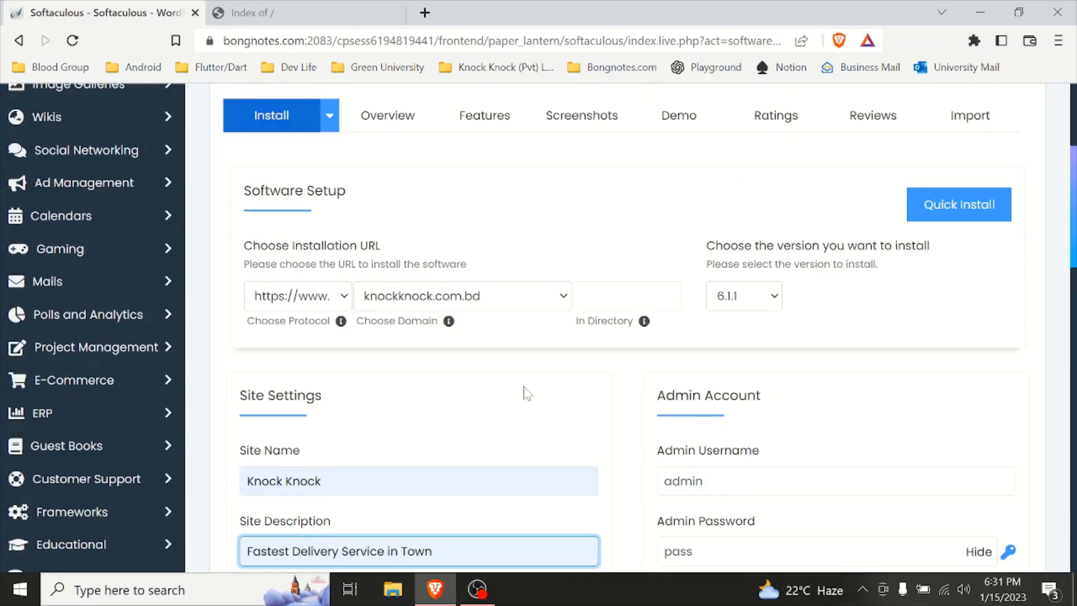
{"action": "scroll", "coordinate": [524, 392], "scroll_direction": "down", "scroll_amount": 6}
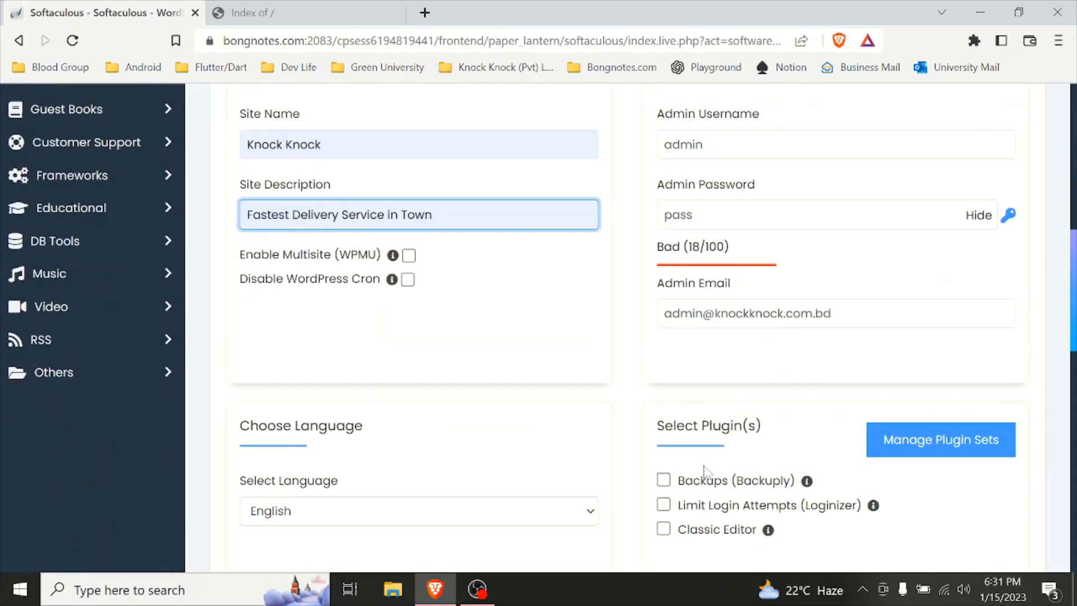
{"action": "scroll", "coordinate": [726, 359], "scroll_direction": "up", "scroll_amount": 3}
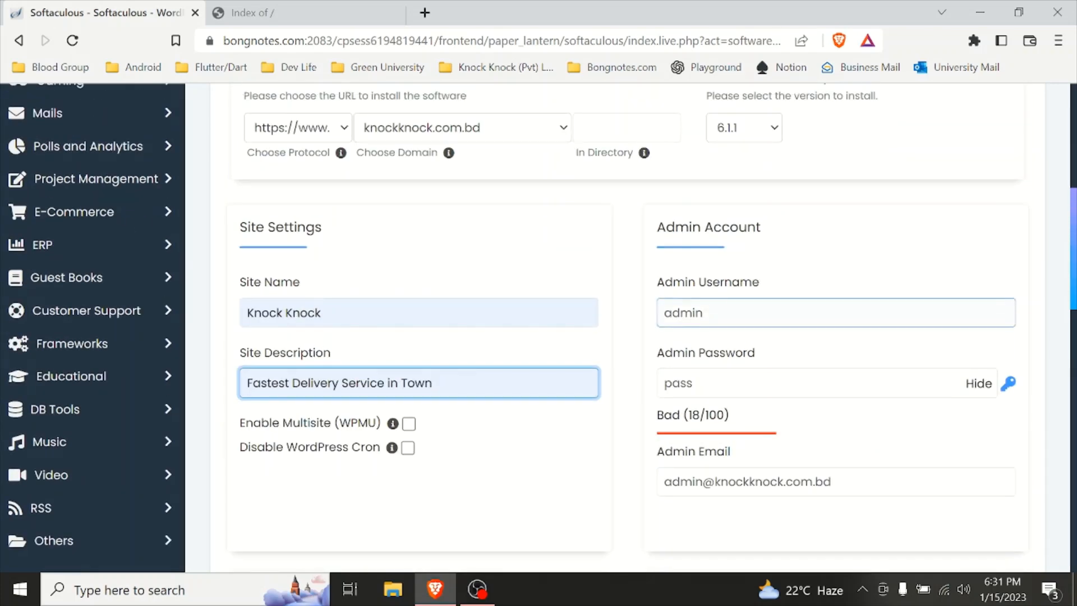
{"action": "left_click_drag", "start_coordinate": [723, 315], "coordinate": [531, 333]}
{"action": "type", "text": "ruhu"}
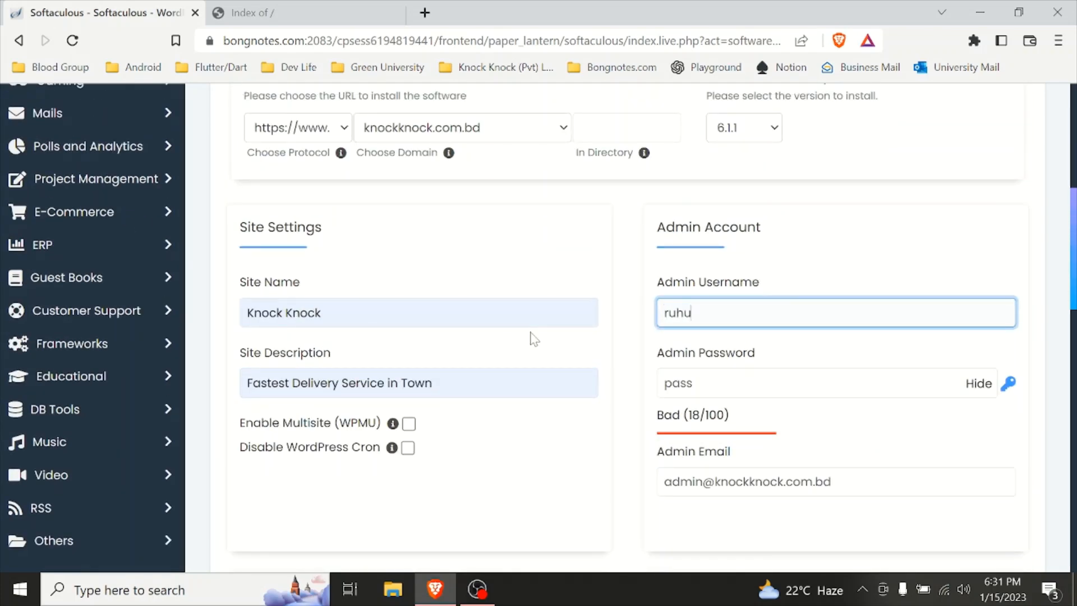
{"action": "type", "text": "l"}
Step: Edit the admin account password
{"action": "left_click", "coordinate": [690, 383]}
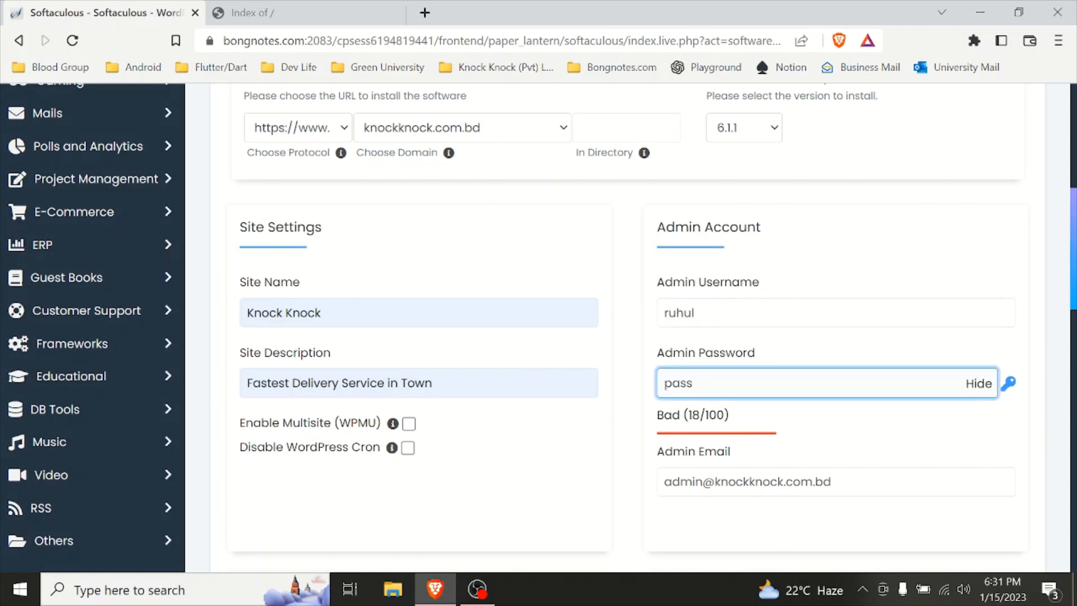
{"action": "type", "text": "1"}
{"action": "scroll", "coordinate": [729, 356], "scroll_direction": "down", "scroll_amount": 2}
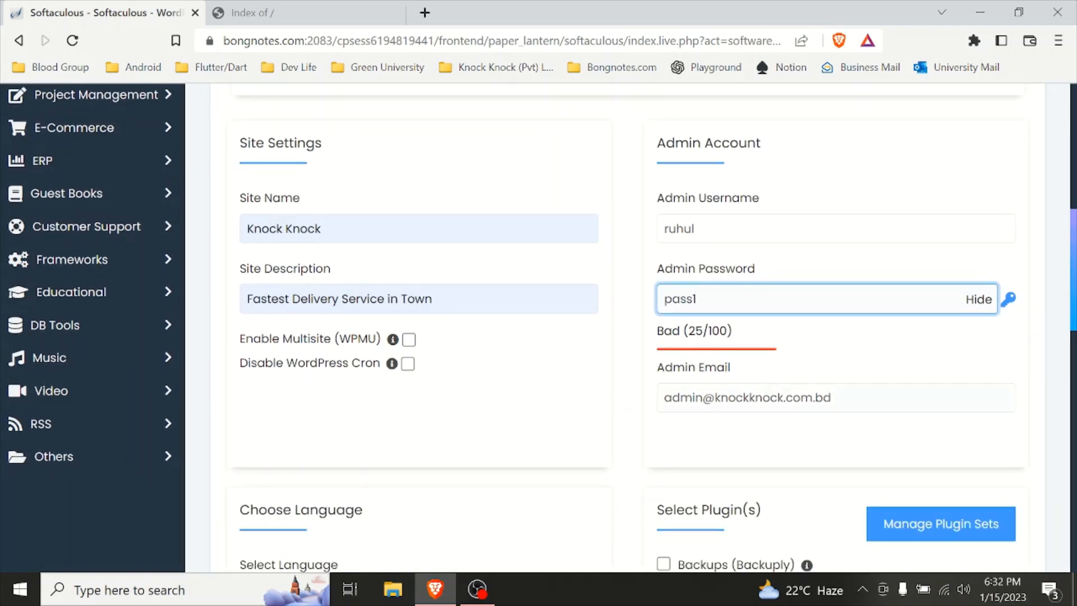
Step: Install WordPress with the remaining default options and theme
{"action": "scroll", "coordinate": [564, 420], "scroll_direction": "down", "scroll_amount": 4}
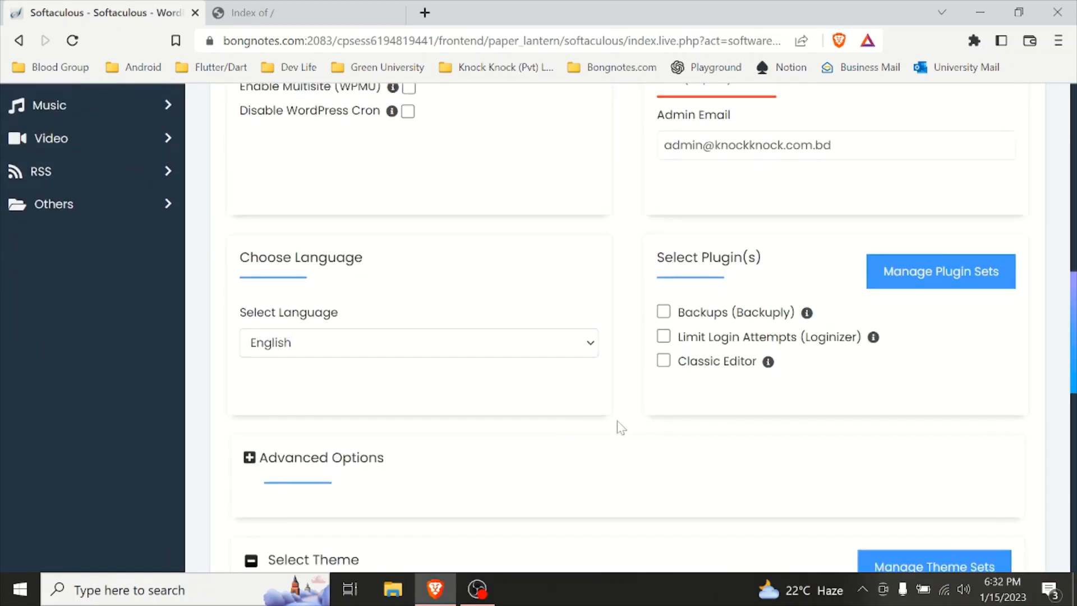
{"action": "scroll", "coordinate": [618, 426], "scroll_direction": "down", "scroll_amount": 4}
{"action": "scroll", "coordinate": [364, 317], "scroll_direction": "down", "scroll_amount": 4}
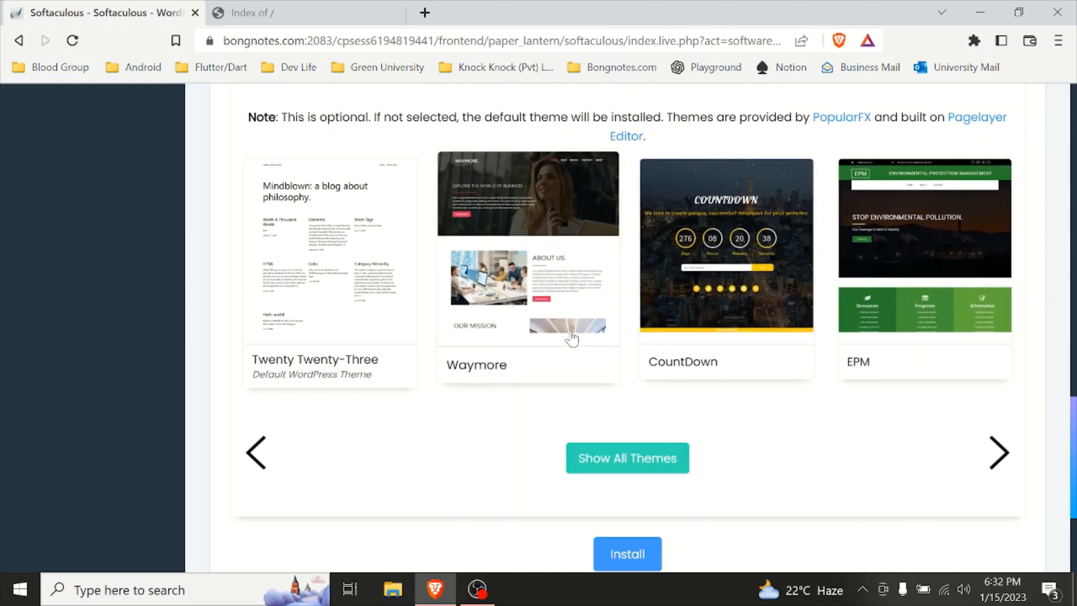
{"action": "scroll", "coordinate": [642, 388], "scroll_direction": "down", "scroll_amount": 3}
{"action": "scroll", "coordinate": [590, 329], "scroll_direction": "up", "scroll_amount": 3}
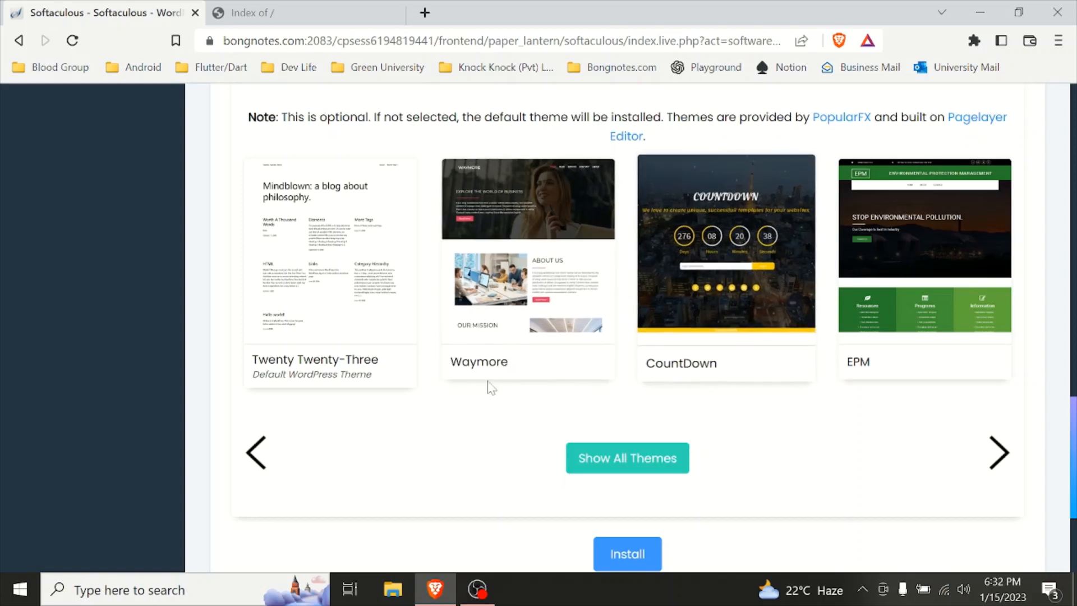
{"action": "scroll", "coordinate": [655, 500], "scroll_direction": "down", "scroll_amount": 3}
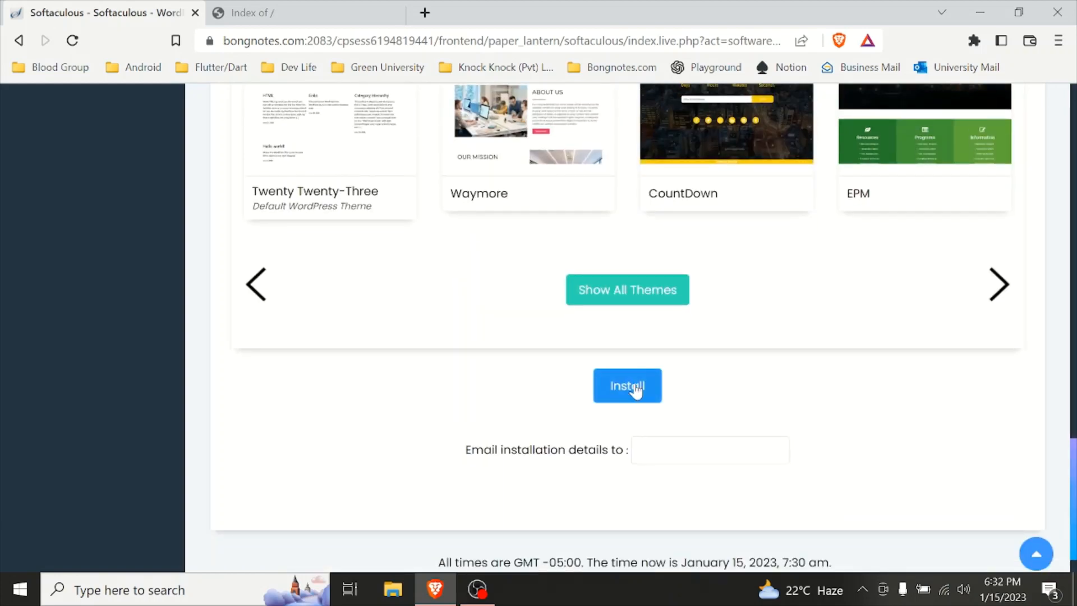
{"action": "left_click", "coordinate": [633, 386]}
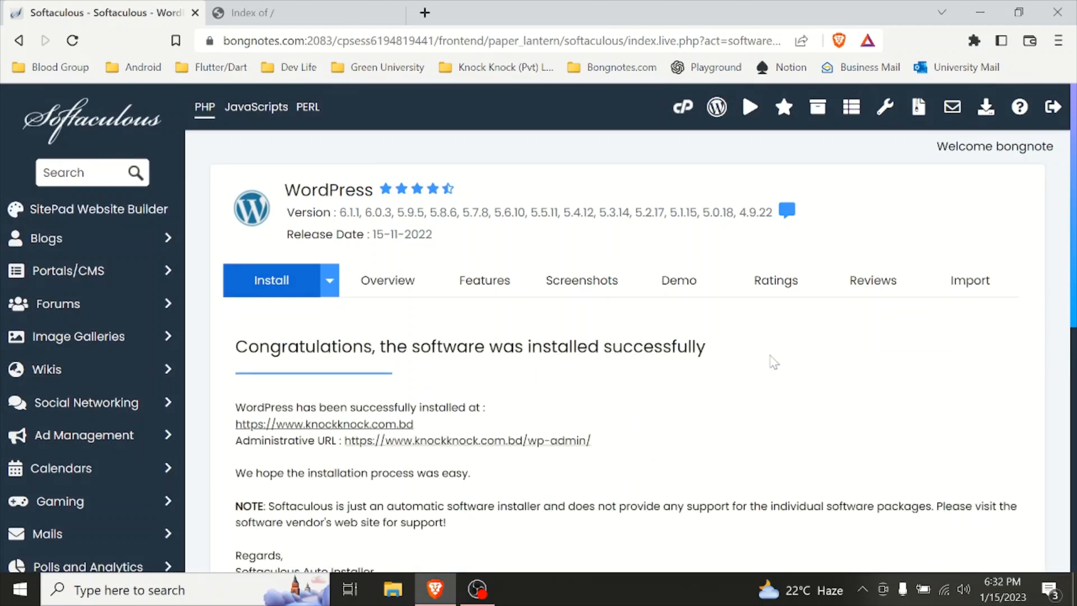
Step: Reload the knockknock.com.bd tab to view the newly installed site's front page
{"action": "scroll", "coordinate": [363, 306], "scroll_direction": "down", "scroll_amount": 4}
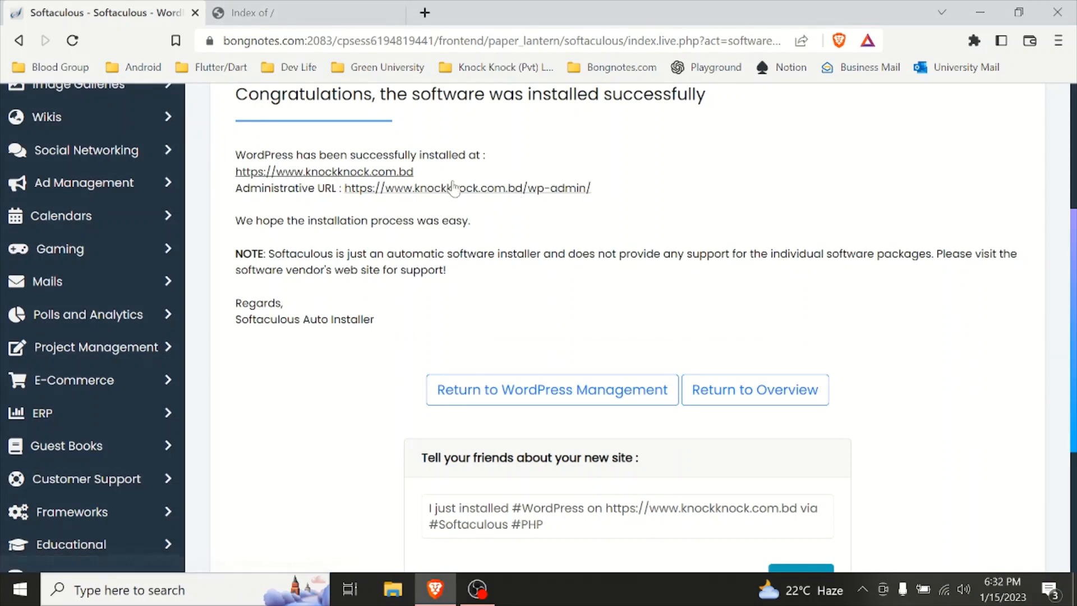
{"action": "left_click", "coordinate": [309, 8]}
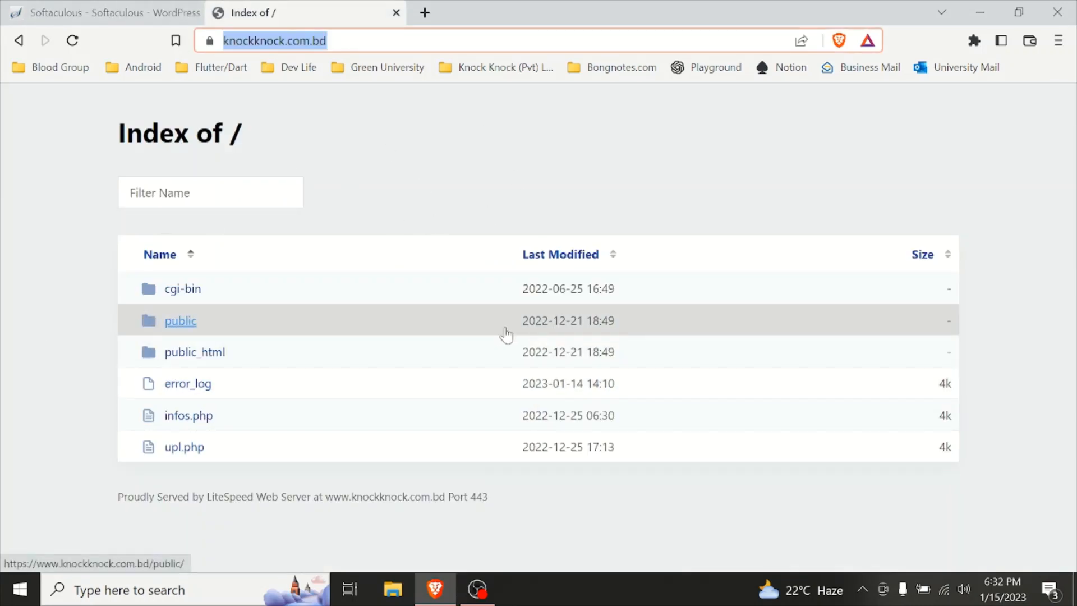
{"action": "left_click", "coordinate": [73, 41]}
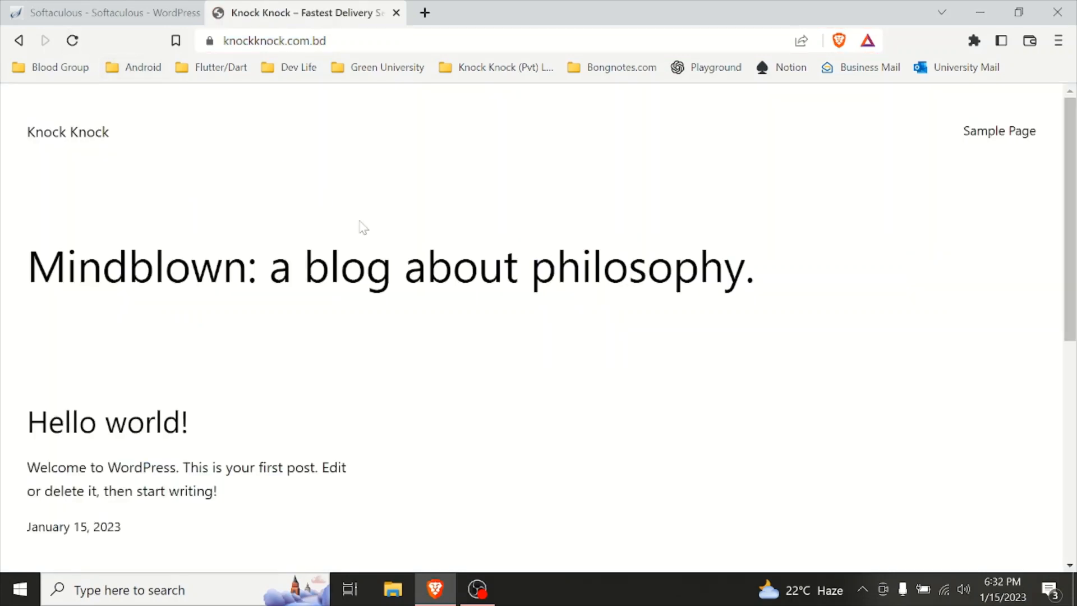
{"action": "scroll", "coordinate": [443, 313], "scroll_direction": "down", "scroll_amount": 7}
{"action": "scroll", "coordinate": [382, 419], "scroll_direction": "up", "scroll_amount": 7}
Step: Open the new installation's administrative URL and view the WordPress dashboard
{"action": "left_click", "coordinate": [149, 11]}
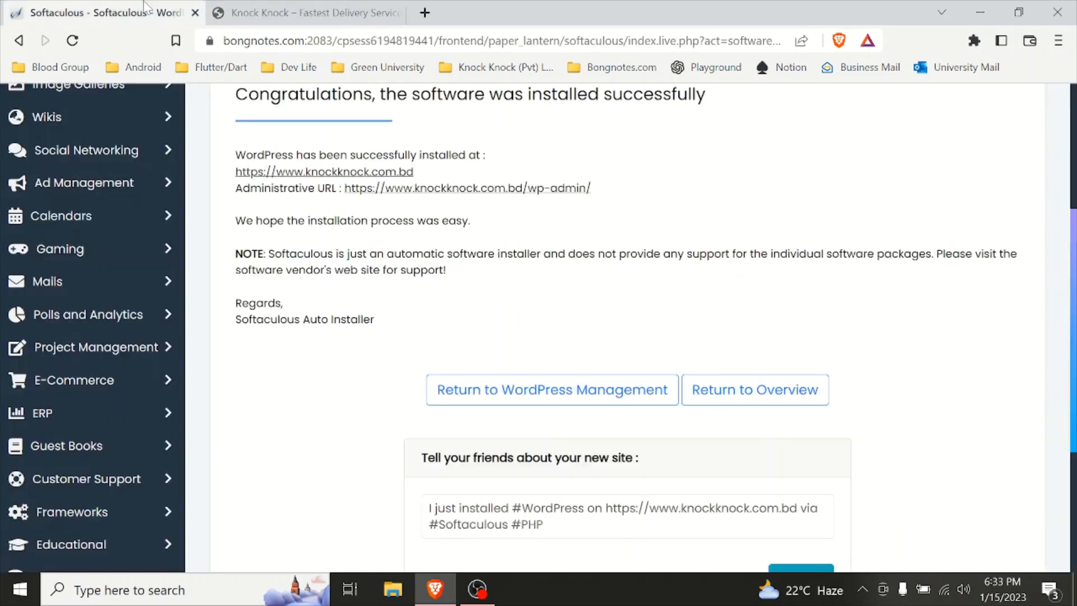
{"action": "left_click", "coordinate": [523, 189]}
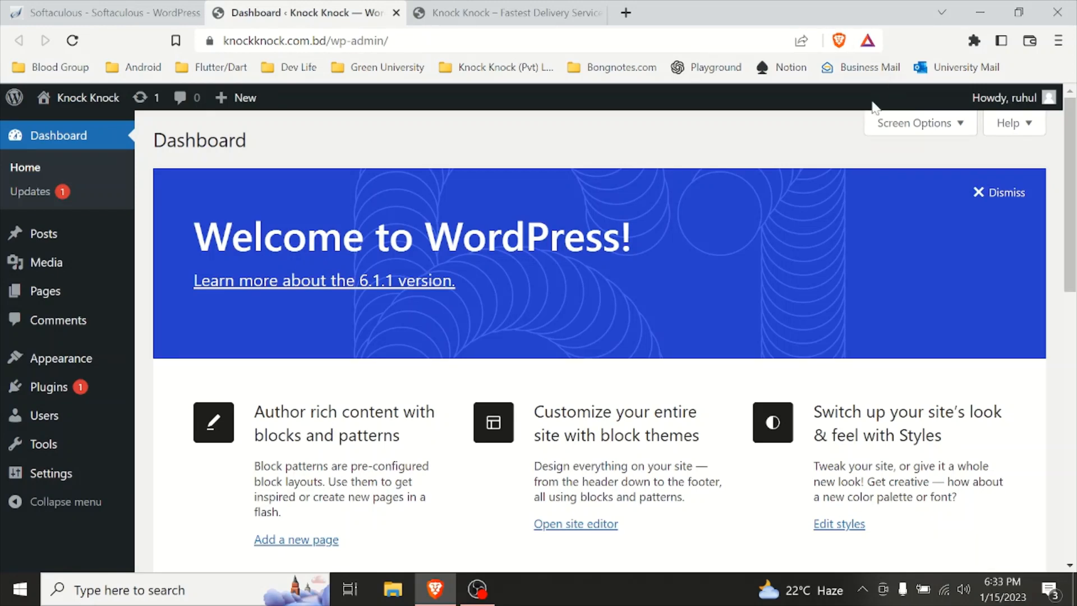
{"action": "scroll", "coordinate": [564, 399], "scroll_direction": "down", "scroll_amount": 15}
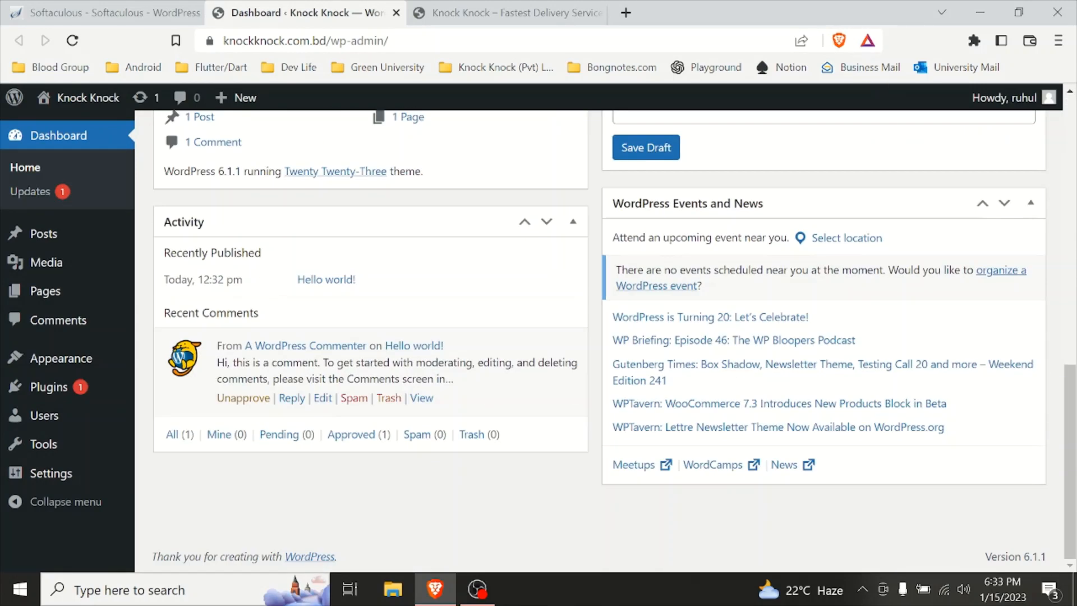
Step: Open the installed themes and search them for astra
{"action": "scroll", "coordinate": [460, 278], "scroll_direction": "up", "scroll_amount": 15}
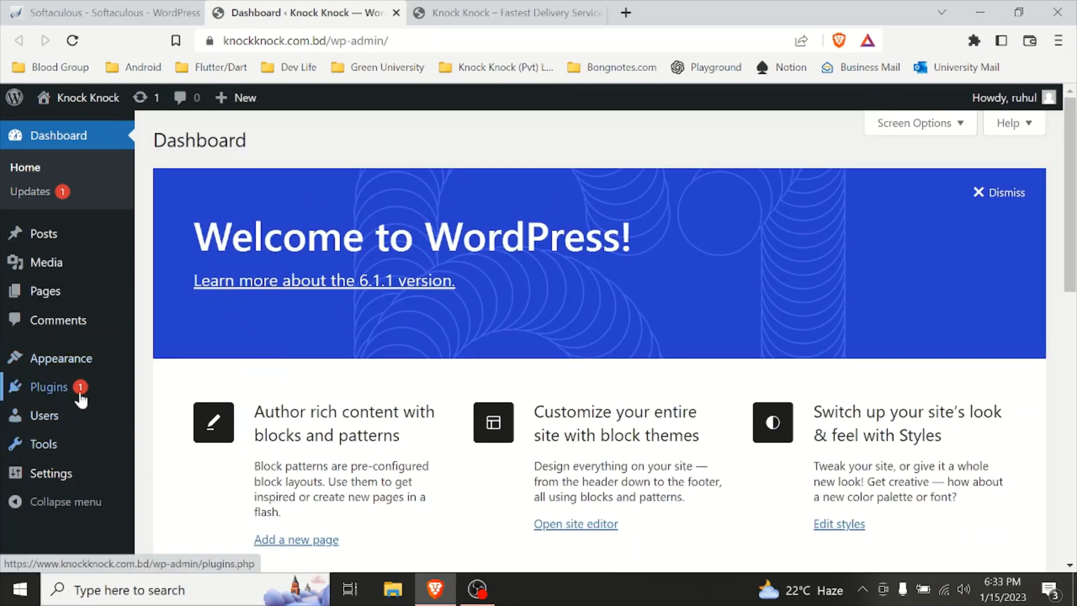
{"action": "mouse_move", "coordinate": [78, 396]}
{"action": "mouse_move", "coordinate": [17, 363]}
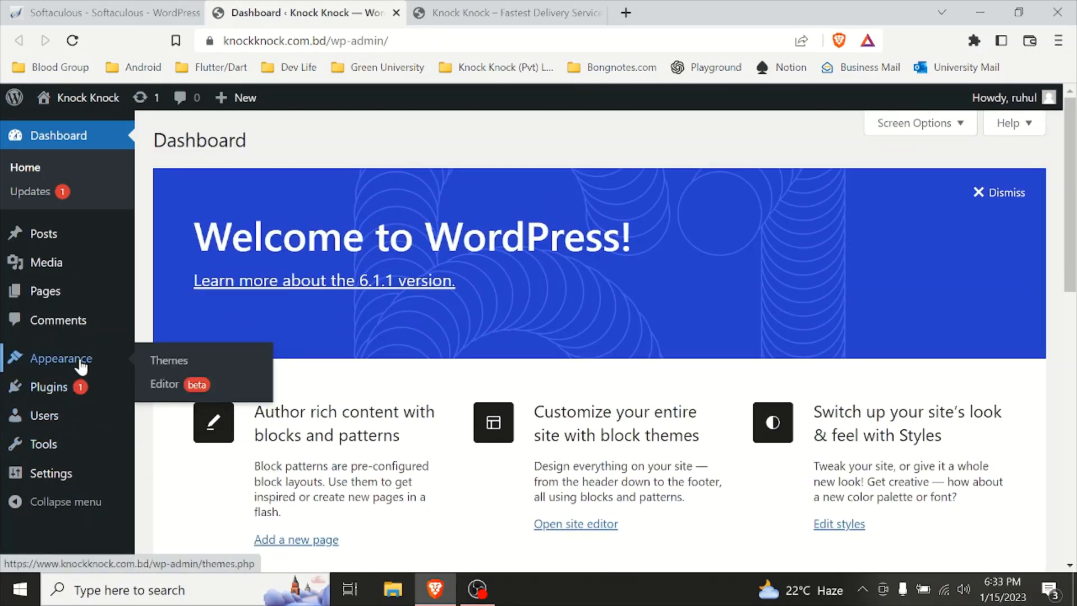
{"action": "left_click", "coordinate": [168, 360]}
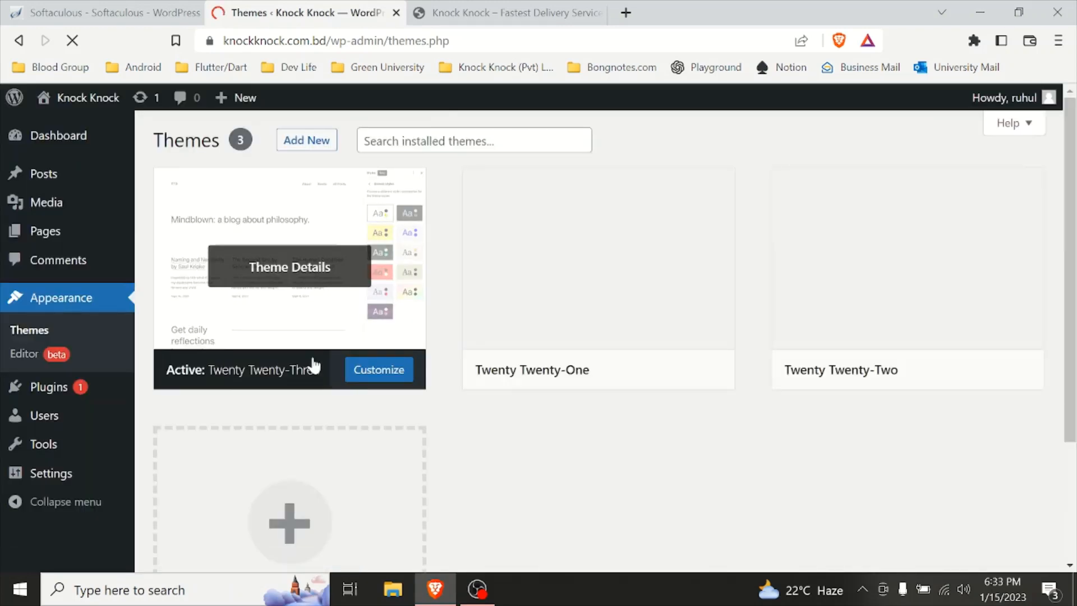
{"action": "scroll", "coordinate": [569, 464], "scroll_direction": "down", "scroll_amount": 3}
{"action": "scroll", "coordinate": [569, 463], "scroll_direction": "up", "scroll_amount": 3}
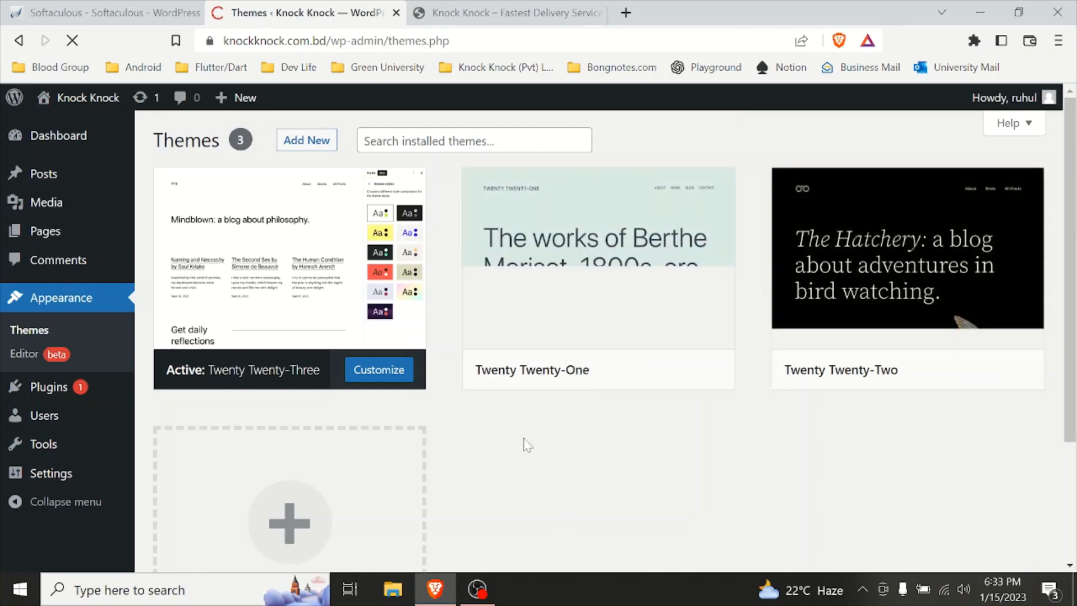
{"action": "scroll", "coordinate": [526, 443], "scroll_direction": "down", "scroll_amount": 1}
{"action": "scroll", "coordinate": [522, 443], "scroll_direction": "down", "scroll_amount": 2}
{"action": "scroll", "coordinate": [519, 443], "scroll_direction": "up", "scroll_amount": 3}
{"action": "left_click", "coordinate": [445, 141]}
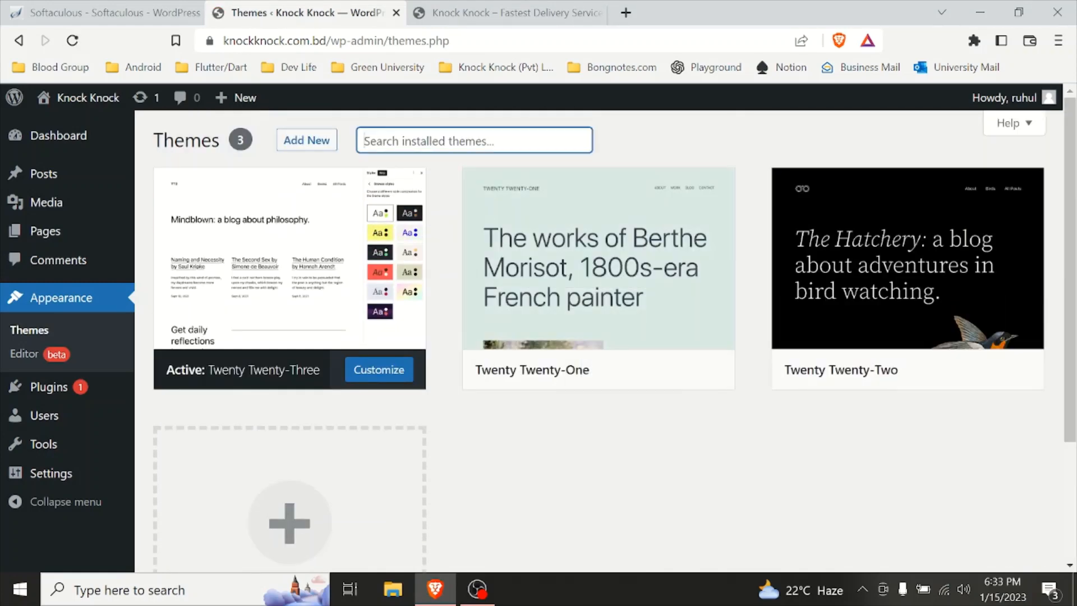
{"action": "type", "text": "astra"}
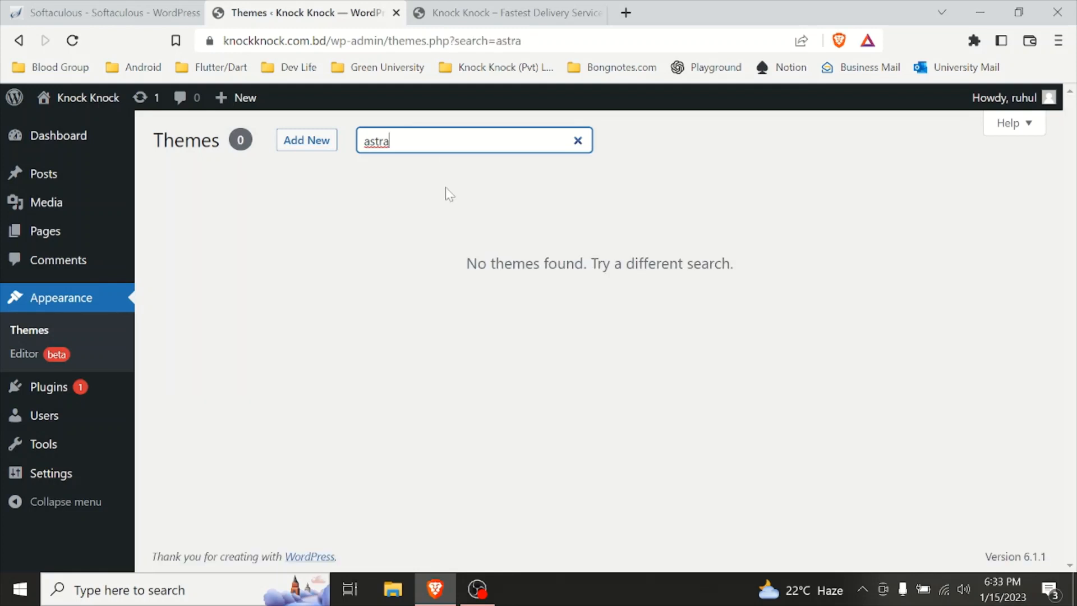
Step: Search the theme directory for astra, then install and activate the Astra theme
{"action": "left_click", "coordinate": [303, 149]}
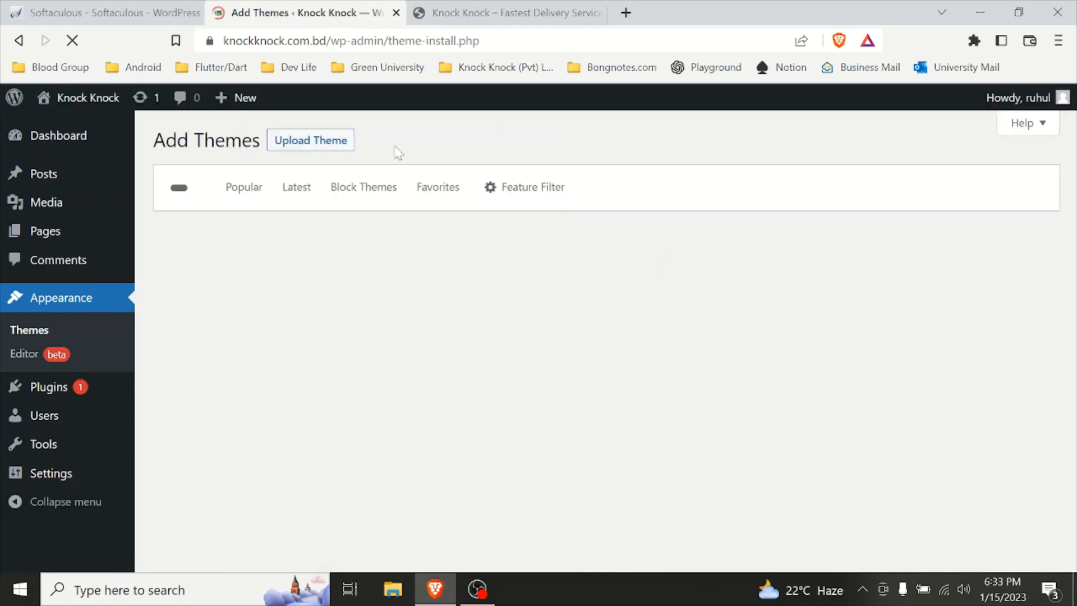
{"action": "left_click", "coordinate": [920, 187]}
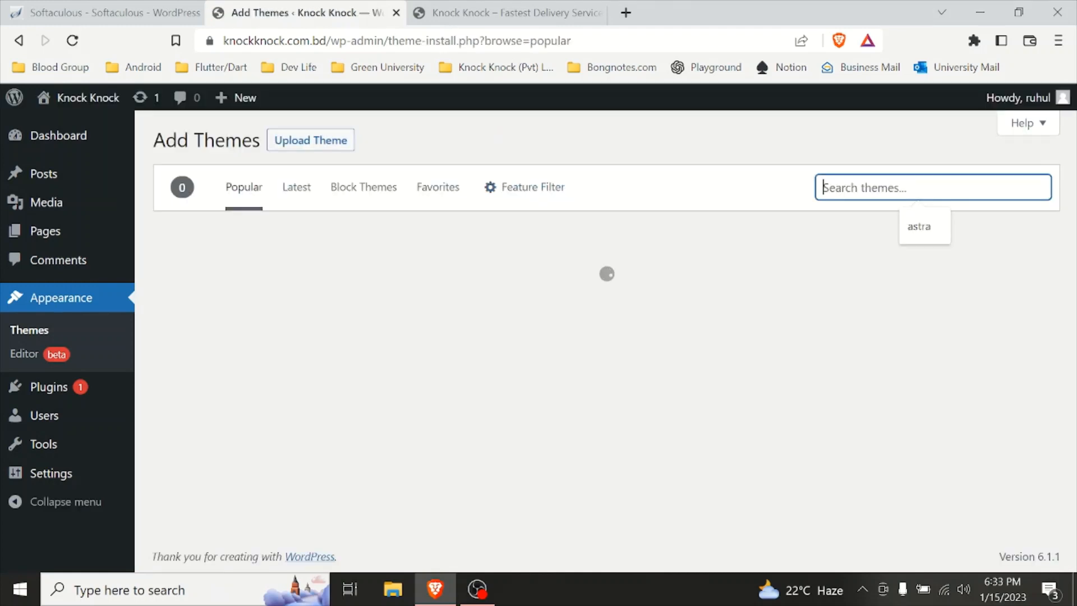
{"action": "left_click", "coordinate": [921, 237]}
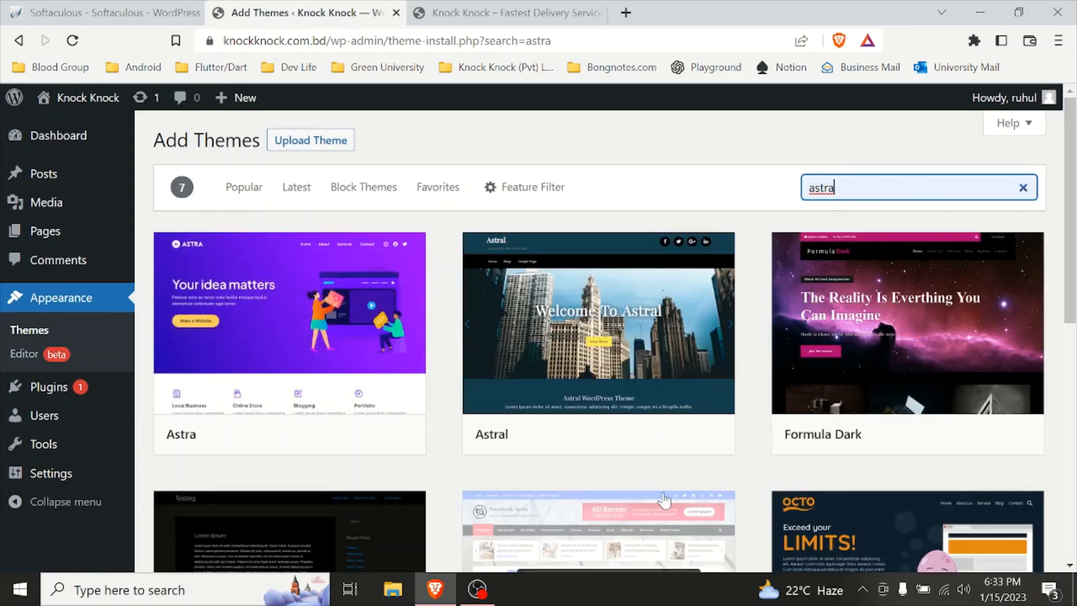
{"action": "scroll", "coordinate": [666, 501], "scroll_direction": "down", "scroll_amount": 5}
{"action": "scroll", "coordinate": [588, 492], "scroll_direction": "up", "scroll_amount": 4}
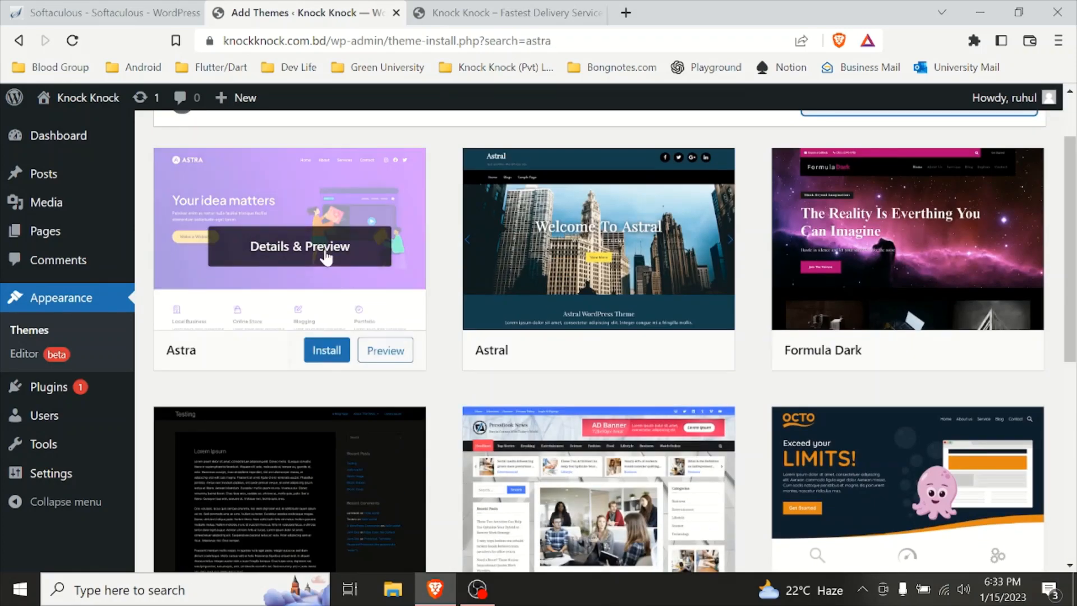
{"action": "left_click", "coordinate": [327, 353]}
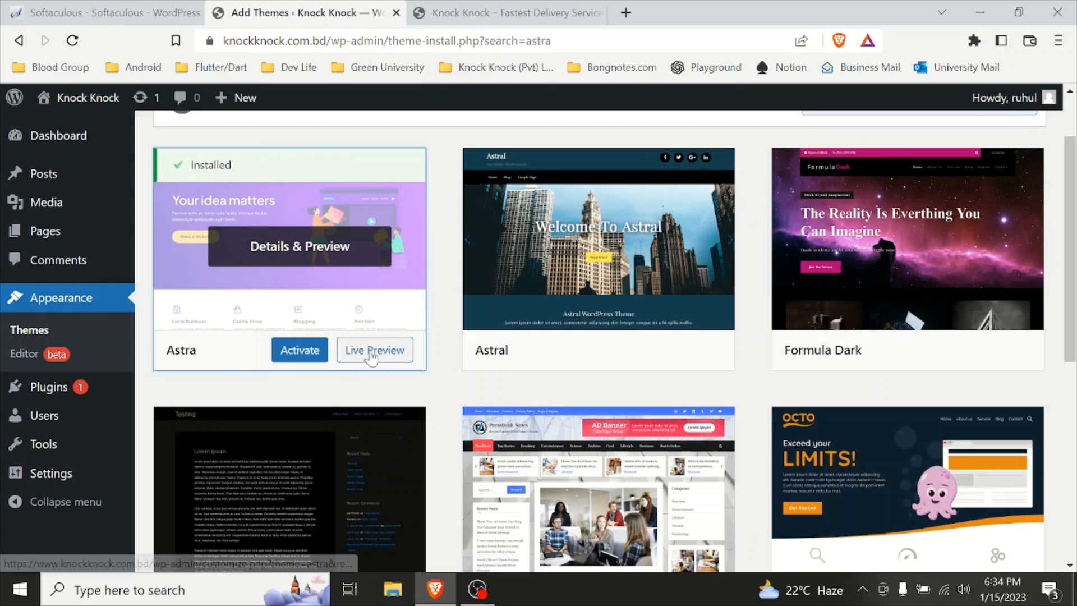
{"action": "left_click", "coordinate": [312, 356]}
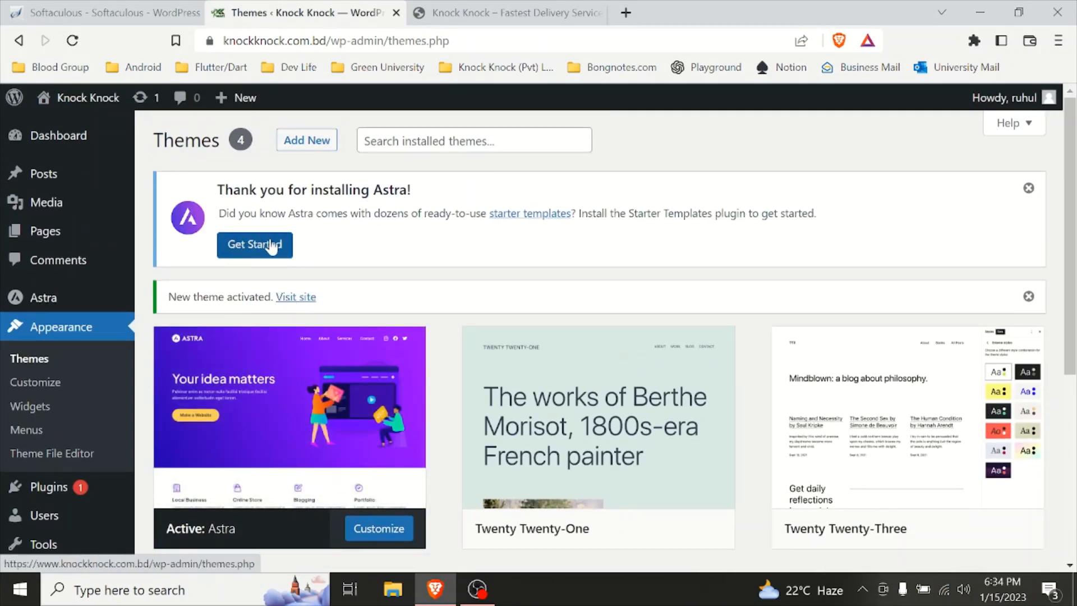
Step: Start setting up Astra's Starter Templates plugin from the welcome notice
{"action": "left_click", "coordinate": [272, 245]}
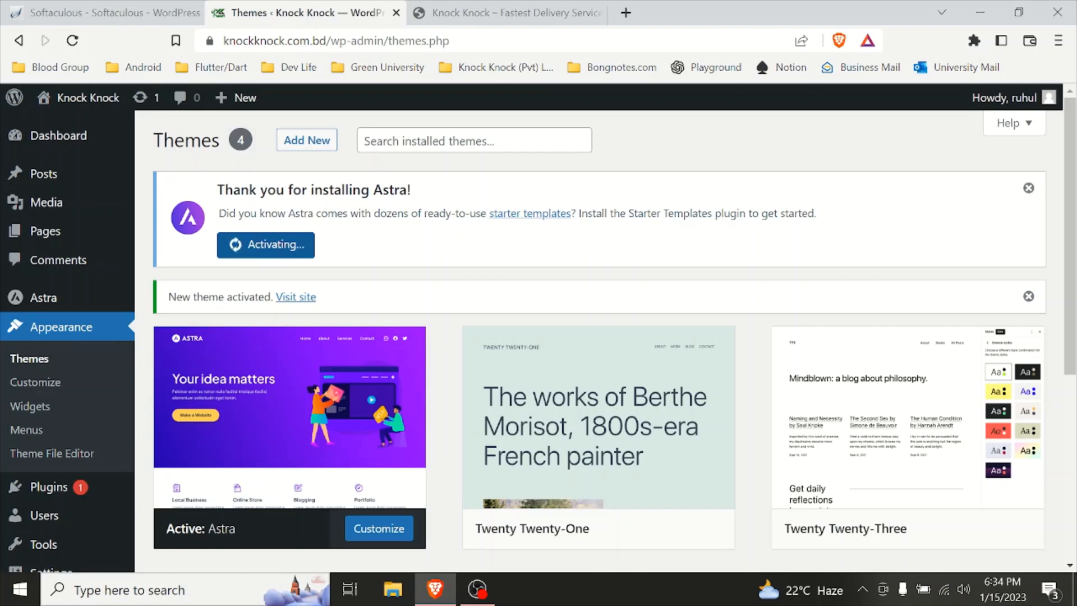
{"action": "scroll", "coordinate": [344, 303], "scroll_direction": "down", "scroll_amount": 5}
{"action": "scroll", "coordinate": [337, 309], "scroll_direction": "up", "scroll_amount": 5}
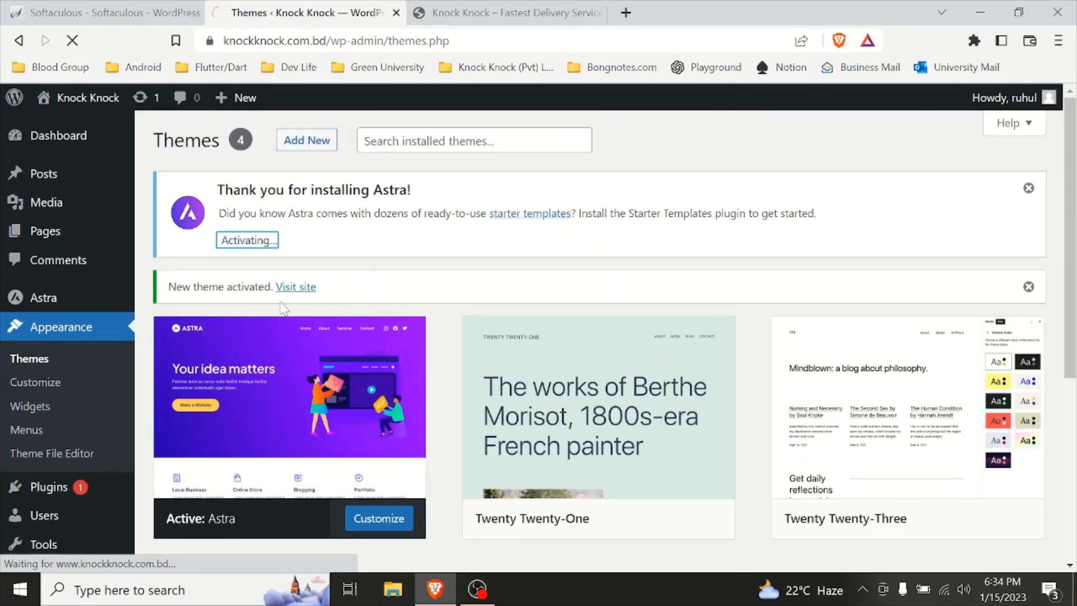